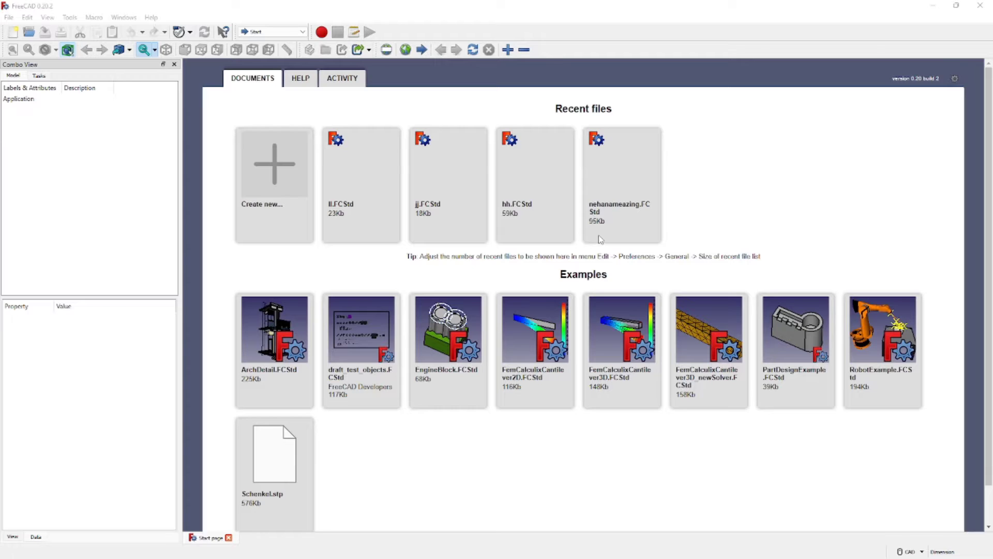
Create a new empty FreeCAD document from the Start page
click(288, 184)
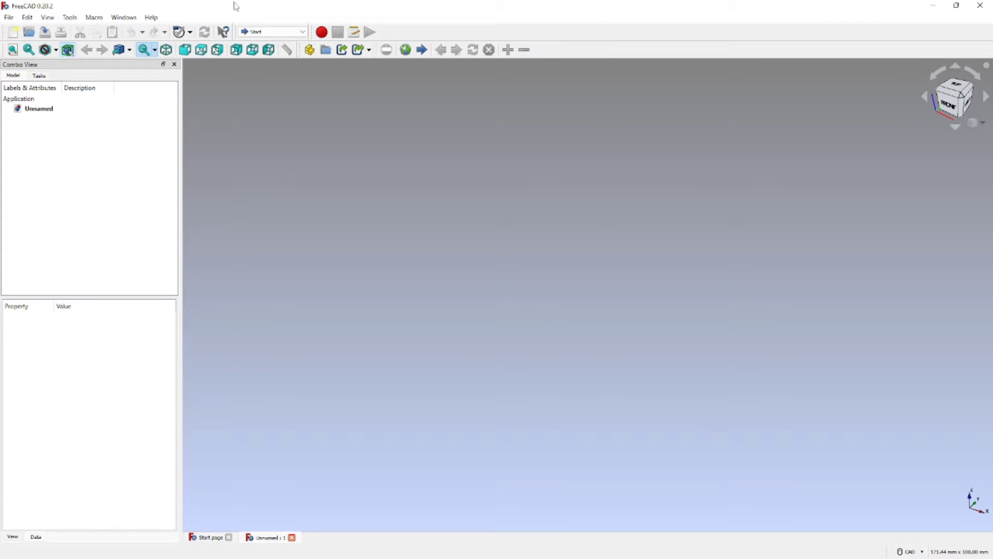
Switch to Part Design and start a new sketch on the XZ plane
click(270, 32)
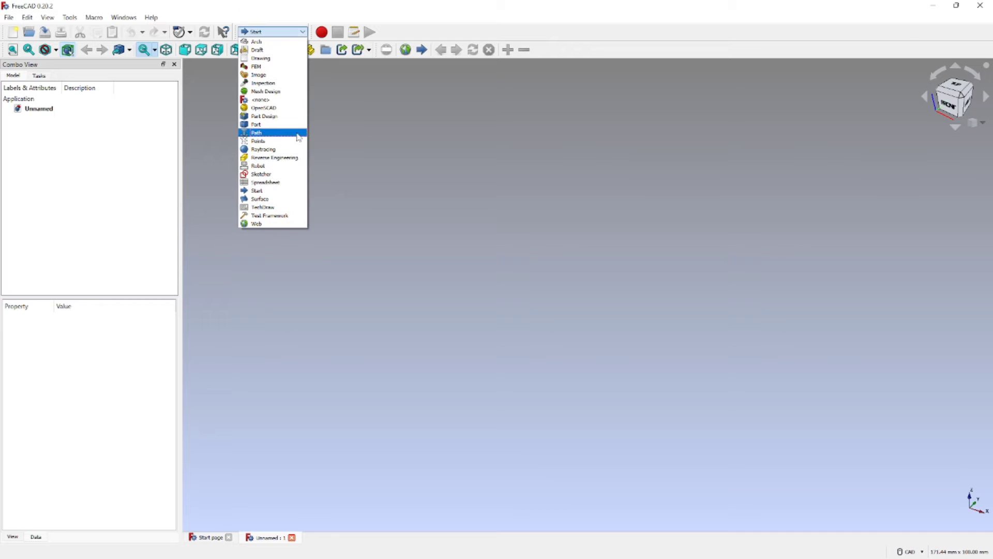
click(304, 115)
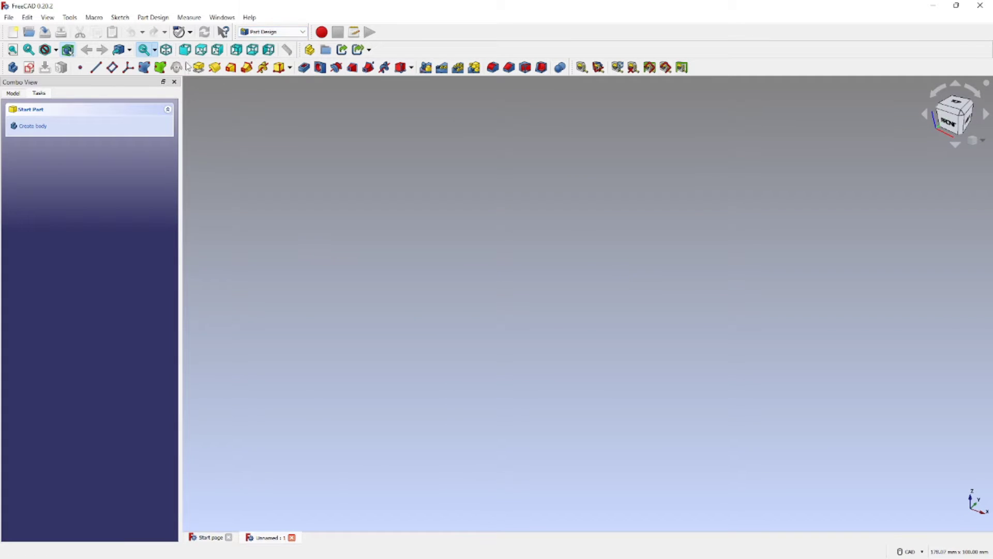
click(22, 70)
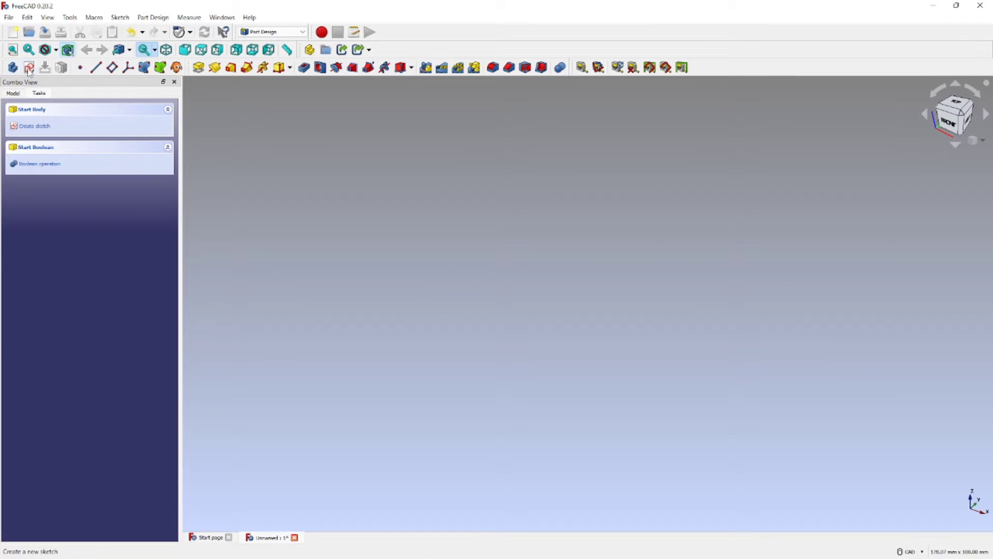
click(29, 68)
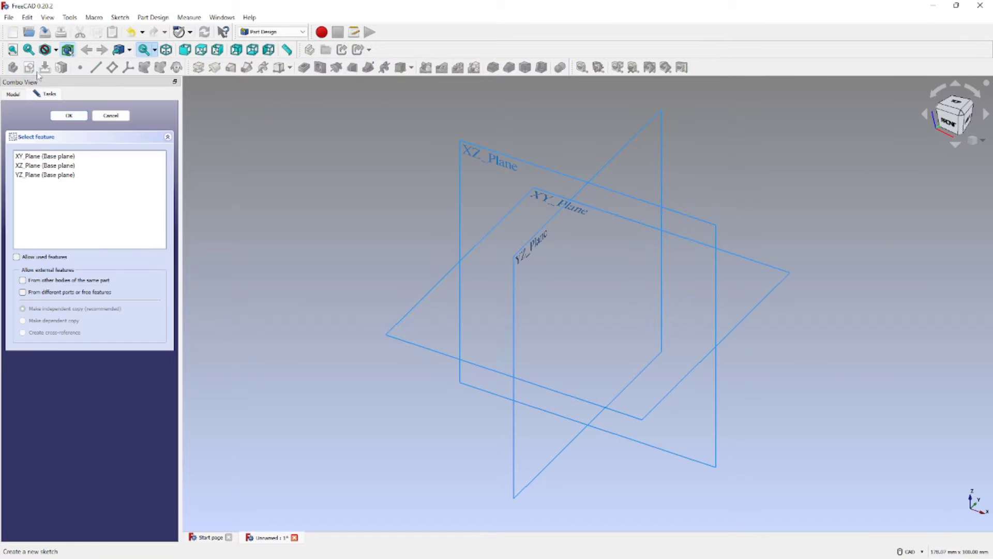
click(481, 151)
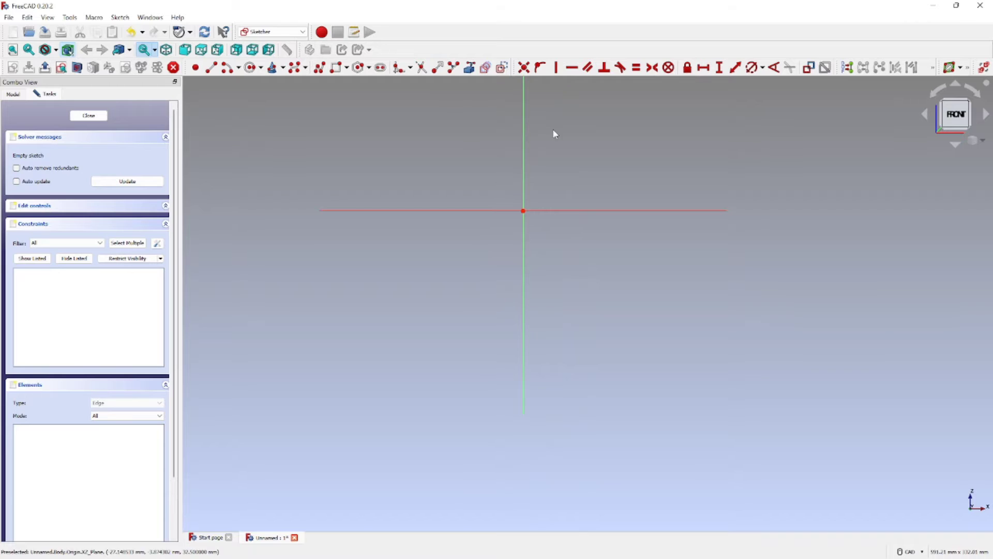
Draw a rectangle across the origin and close the sketch
click(335, 68)
click(447, 140)
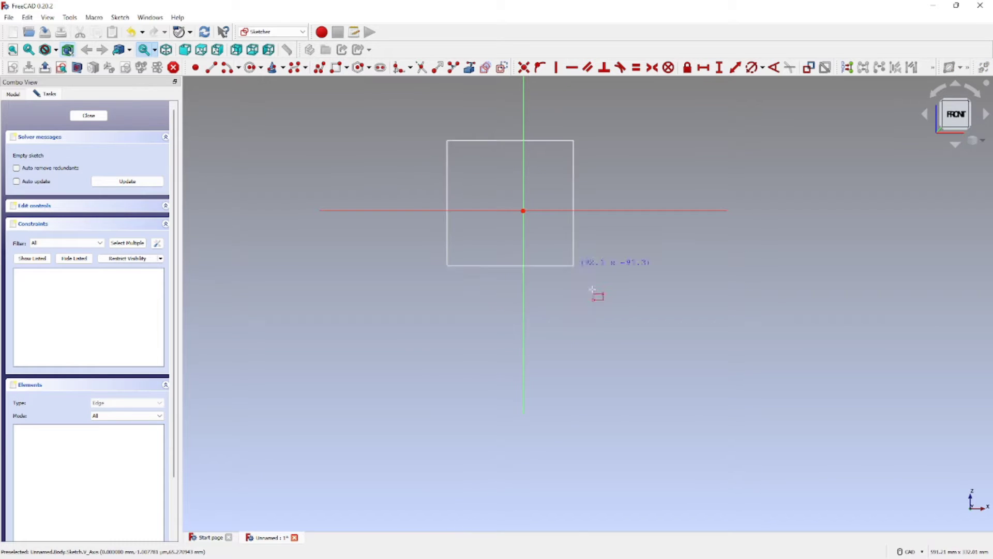
click(587, 330)
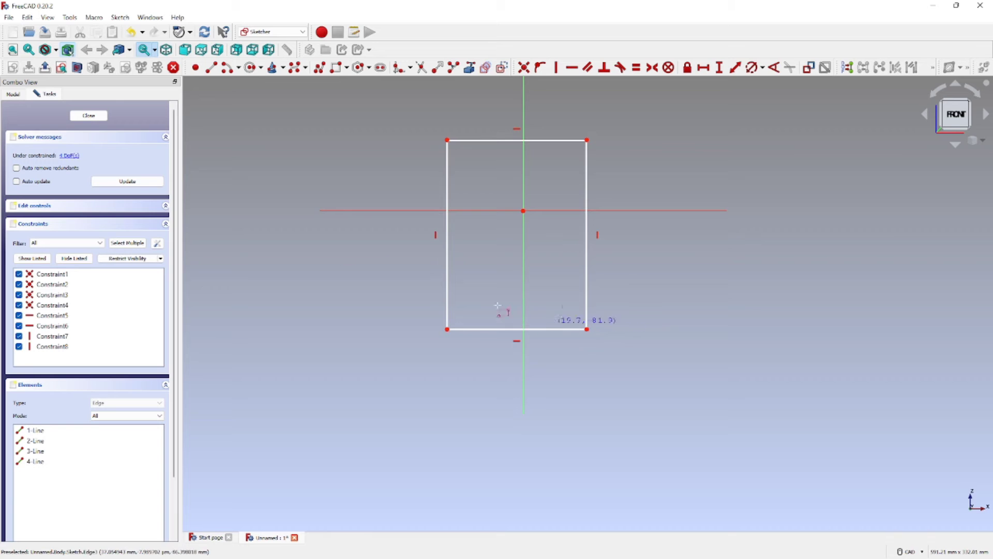
click(103, 117)
Pad the rectangle sketch into a solid block 73 mm deep
right_click(333, 162)
key(Escape)
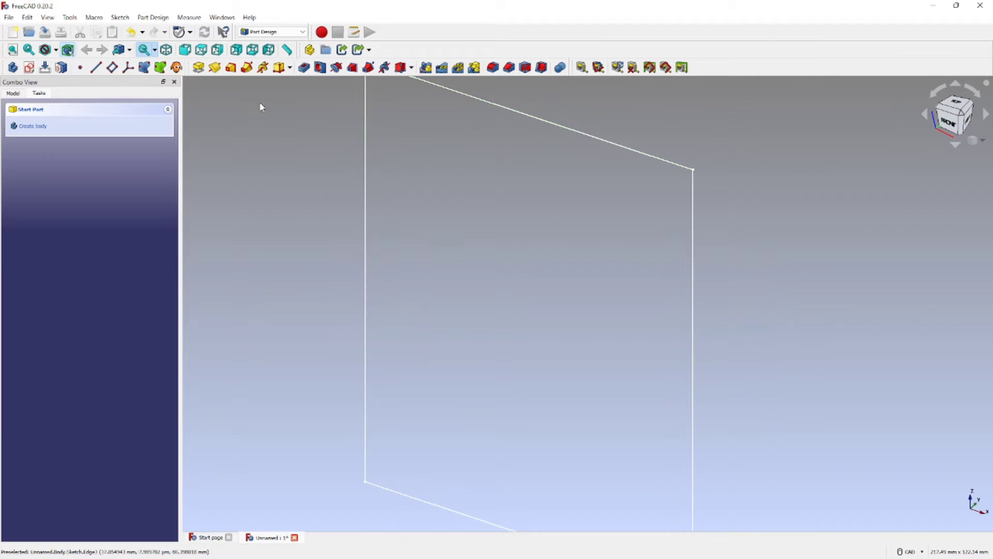
click(198, 67)
scroll(401, 245, down, 5)
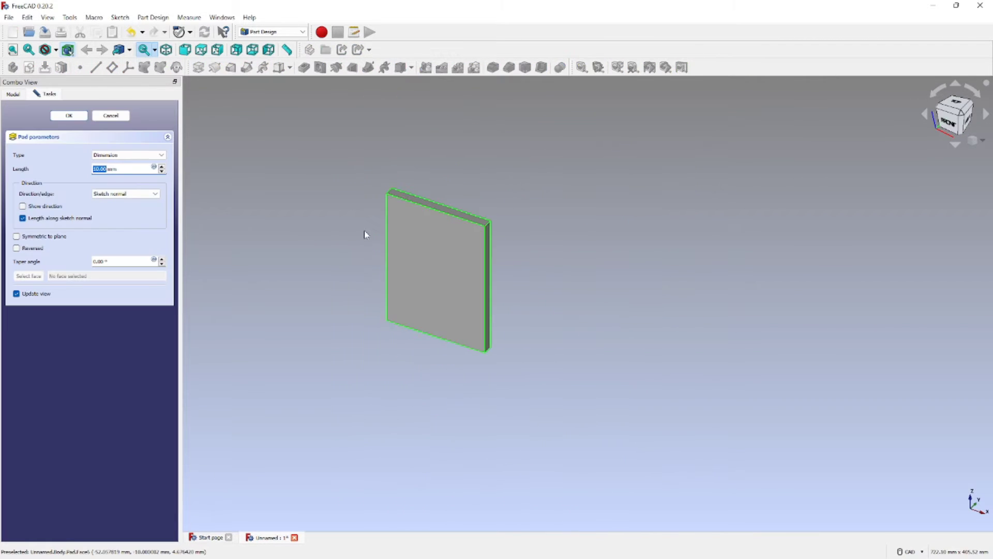
key(BackSpace)
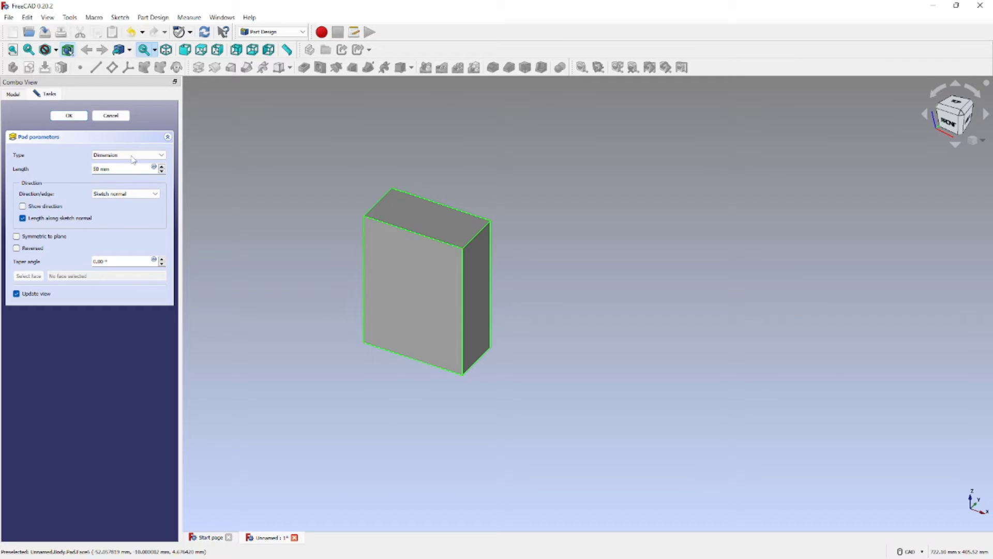
click(162, 167)
click(162, 166)
click(162, 167)
click(162, 167)
click(162, 167)
click(162, 166)
click(162, 167)
click(161, 166)
scroll(162, 168, up, 13)
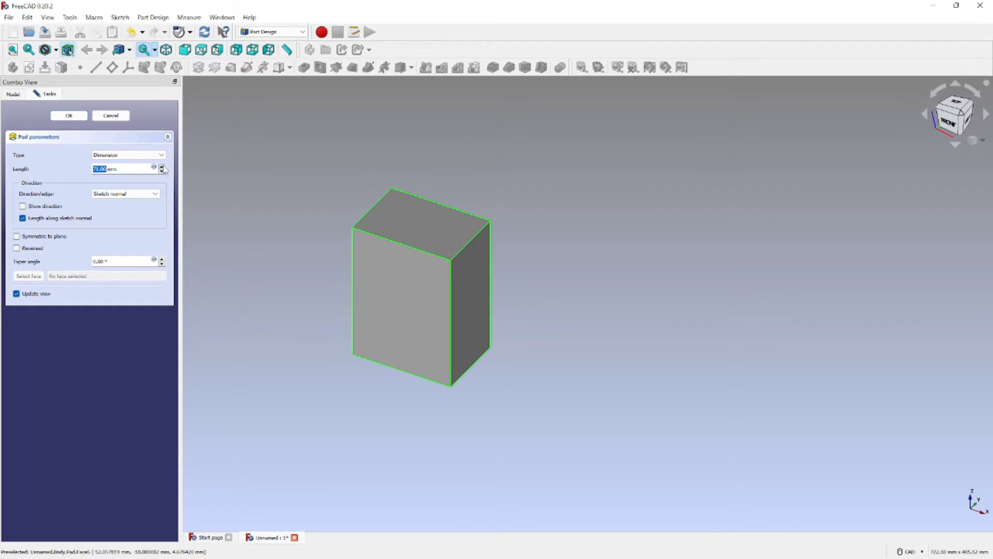
scroll(163, 168, up, 2)
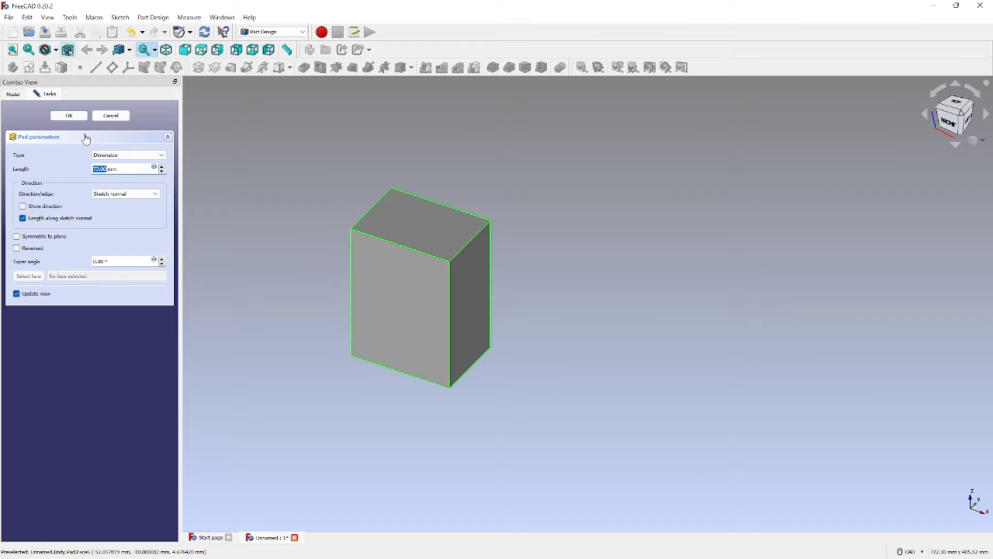
click(78, 116)
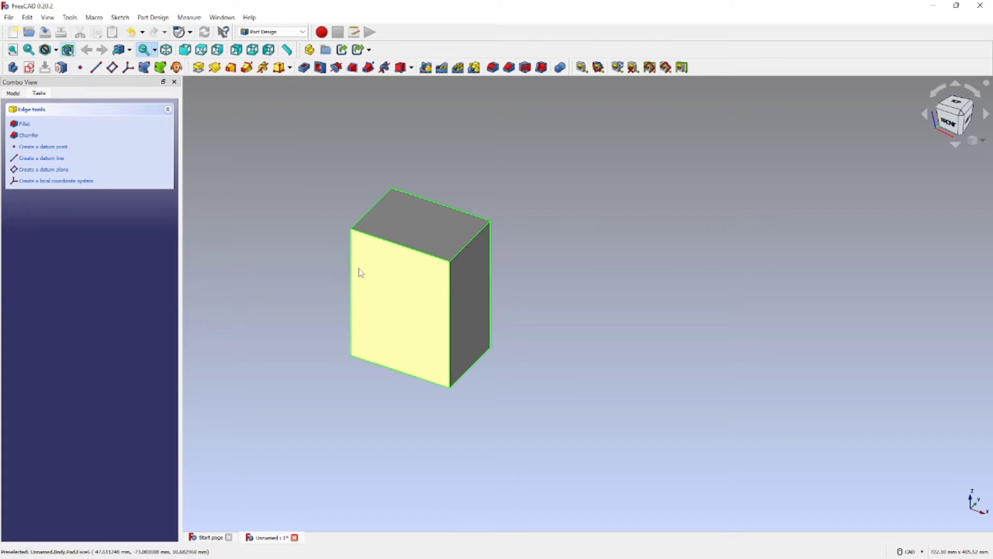
Attach a 37 × 35 × 18 mm subtractive box to the front face with sides flipped
click(401, 68)
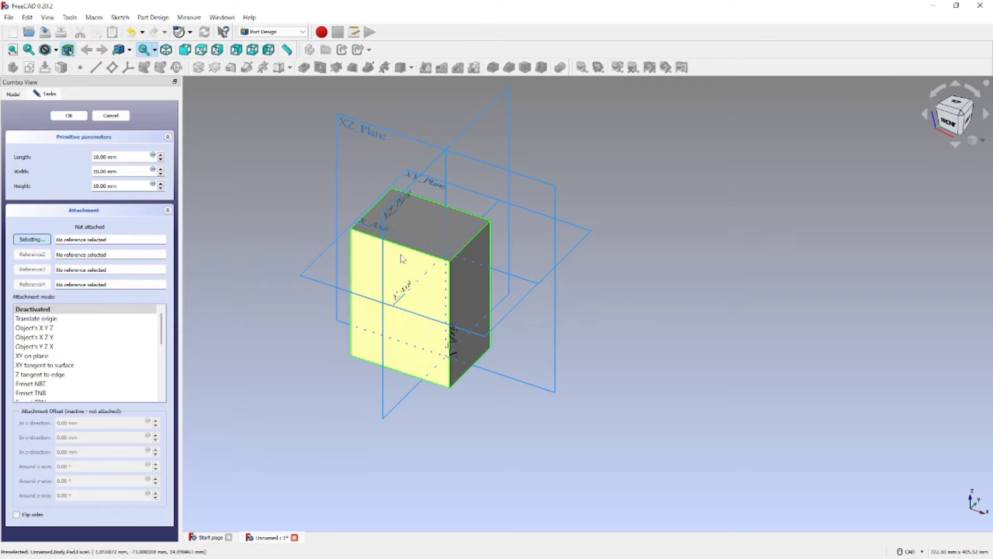
click(367, 252)
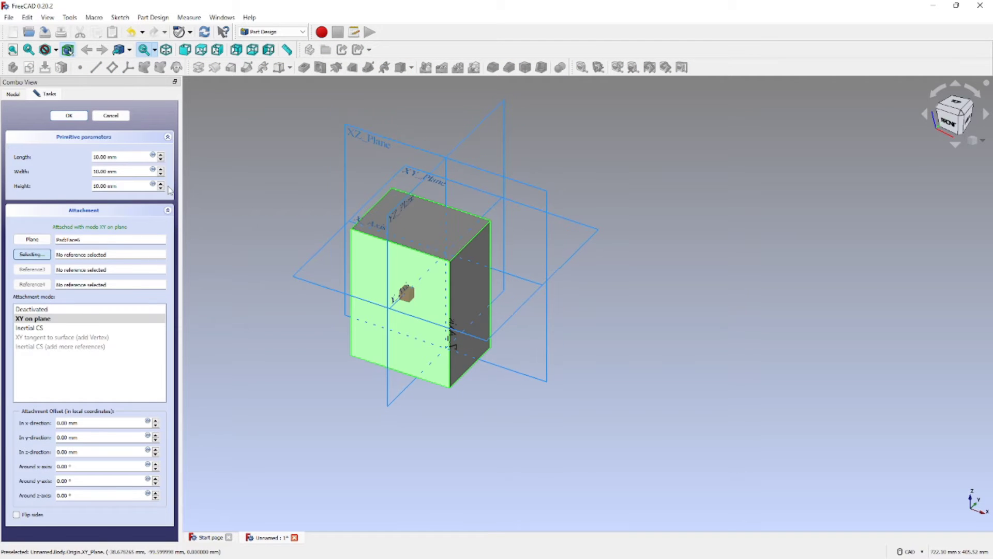
click(161, 154)
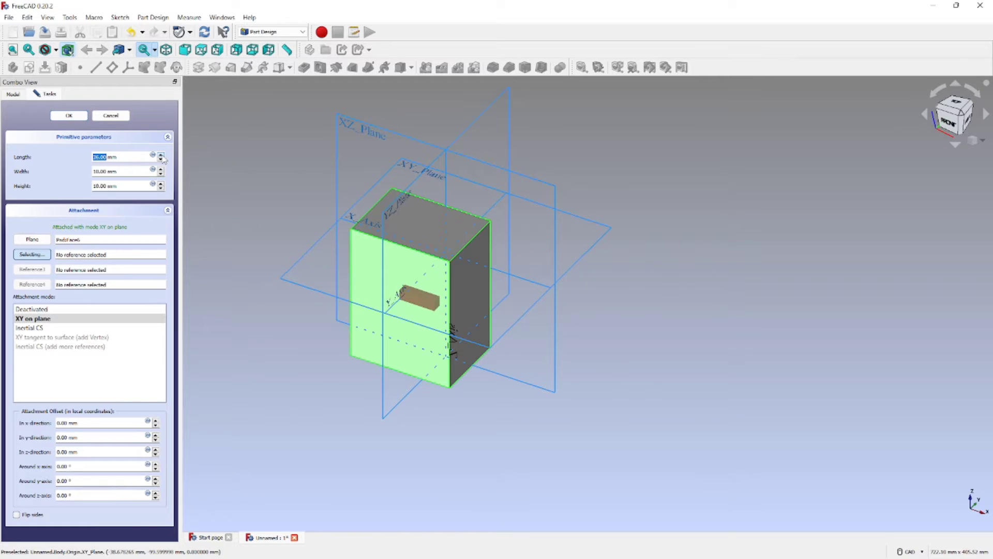
scroll(163, 158, up, 1)
scroll(161, 172, up, 7)
scroll(162, 172, up, 8)
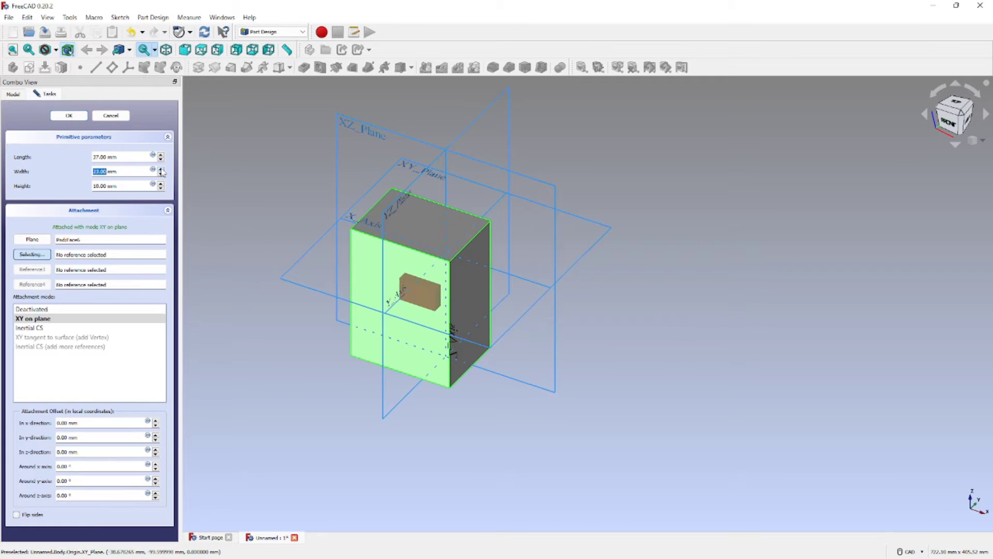
scroll(162, 172, up, 6)
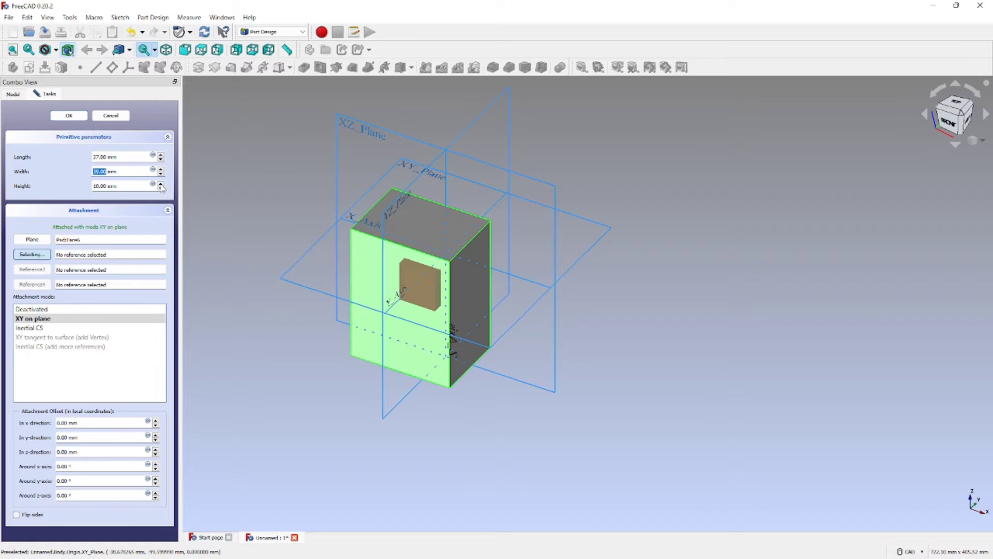
scroll(160, 186, up, 7)
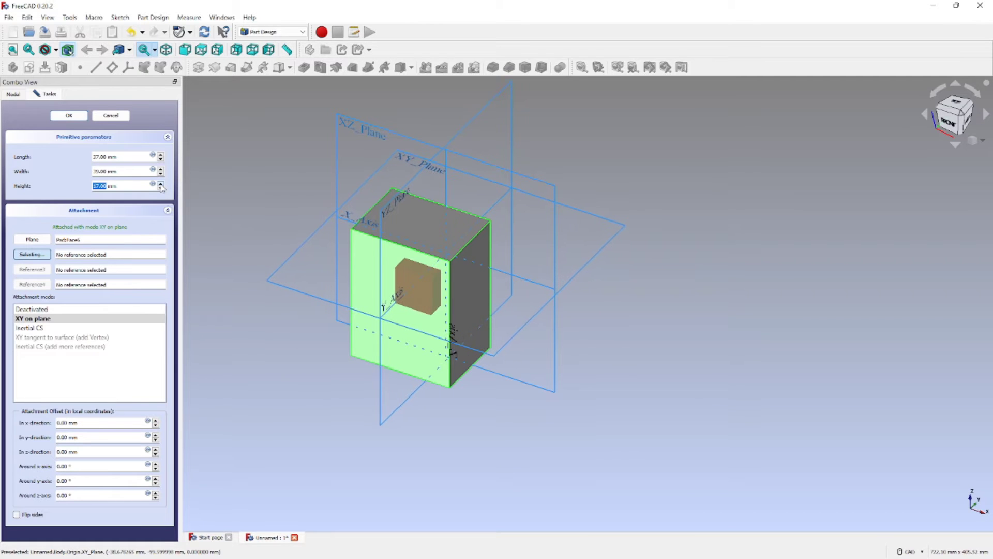
scroll(161, 188, up, 1)
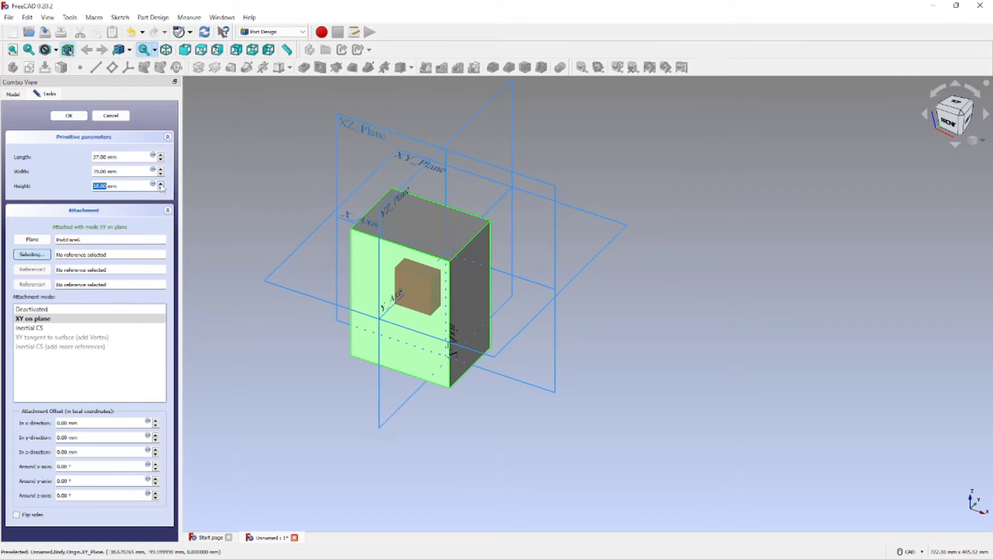
click(17, 514)
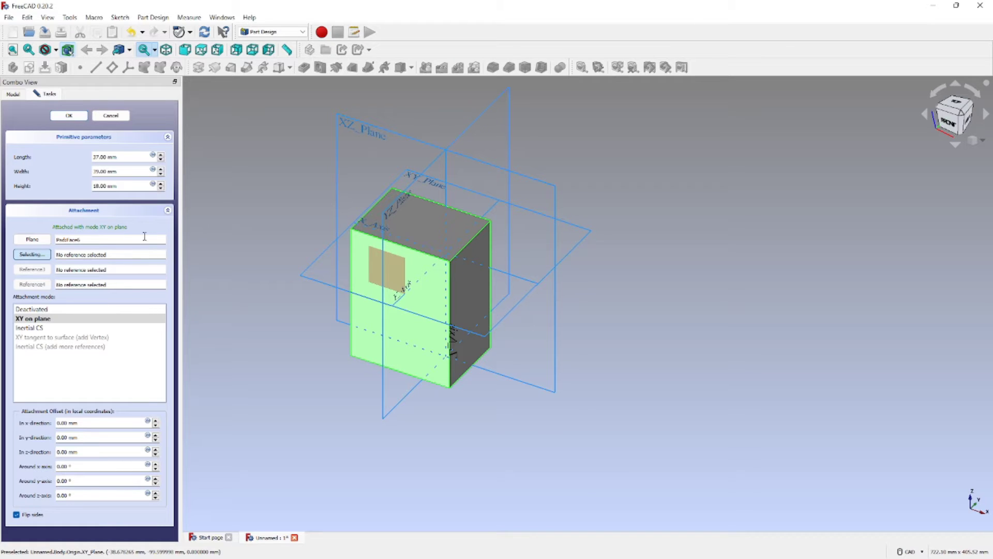
Lengthen the box cut to 52 mm and shift it sideways along x
click(161, 155)
click(161, 155)
click(161, 155)
click(160, 155)
click(161, 155)
click(161, 154)
click(161, 154)
click(161, 154)
click(161, 154)
click(161, 155)
click(161, 155)
click(161, 154)
click(161, 155)
click(161, 155)
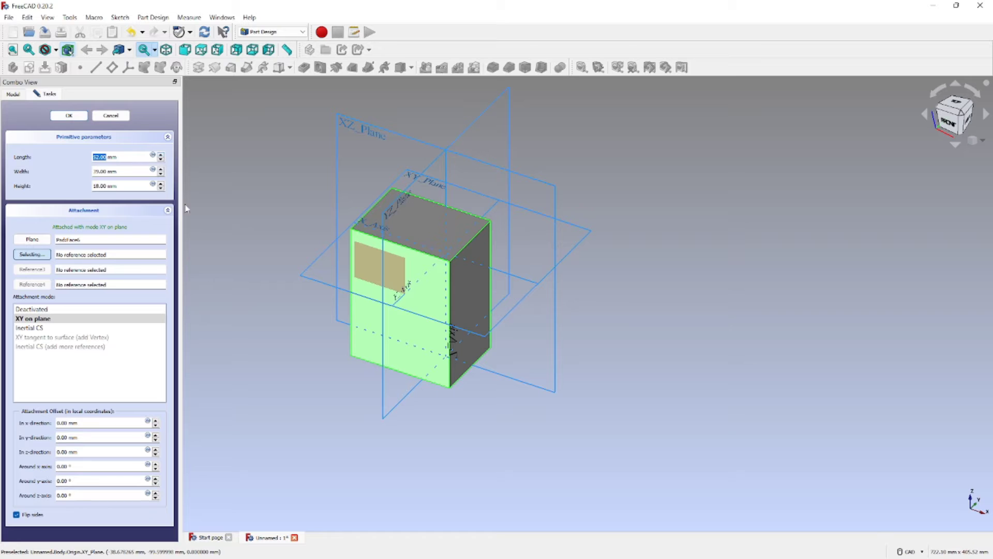
click(155, 425)
click(157, 425)
click(156, 425)
click(156, 426)
click(156, 426)
click(157, 425)
click(156, 426)
click(157, 425)
click(157, 426)
click(156, 425)
click(156, 425)
click(155, 425)
click(156, 425)
click(155, 426)
click(156, 426)
click(156, 426)
click(155, 425)
click(156, 425)
click(156, 426)
click(156, 426)
click(155, 425)
click(156, 425)
click(156, 425)
click(155, 426)
click(156, 425)
click(156, 426)
click(156, 425)
click(156, 426)
click(156, 425)
click(156, 425)
click(156, 425)
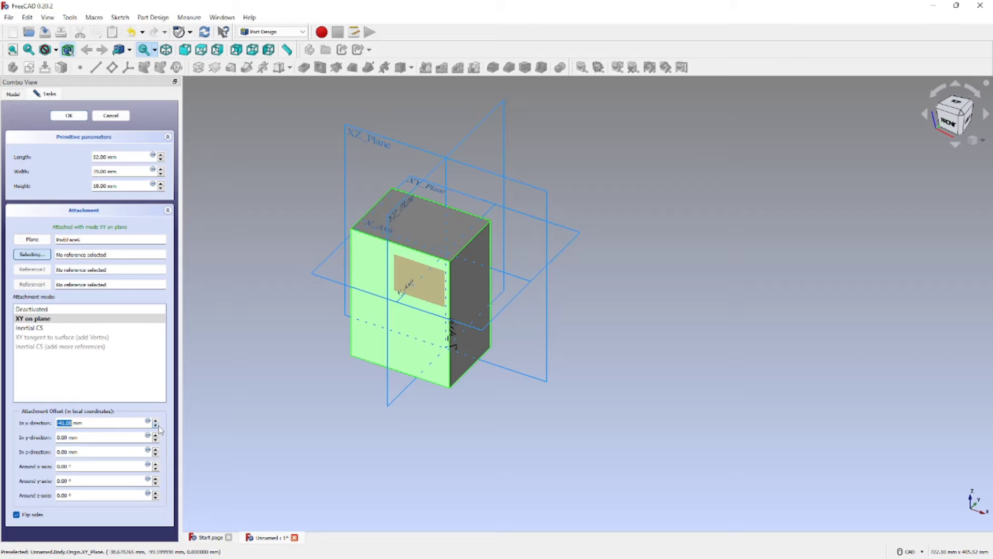
Widen the box cut leftward across the face to 54 mm
click(160, 156)
click(161, 155)
click(160, 155)
click(161, 156)
click(161, 156)
click(160, 156)
click(160, 155)
click(160, 155)
click(161, 155)
click(160, 156)
click(160, 156)
click(160, 156)
click(160, 155)
click(161, 156)
click(161, 156)
click(160, 156)
click(160, 156)
click(161, 156)
click(160, 156)
click(161, 156)
click(161, 156)
click(161, 155)
click(160, 156)
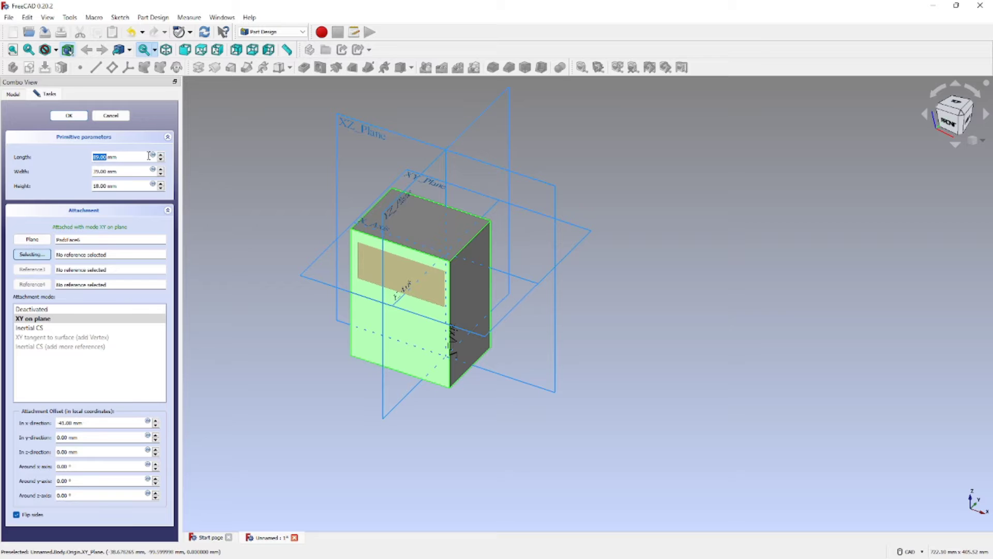
Lengthen the box cut to 91 mm, make it taller, and lower it to −11 mm in y
click(161, 155)
click(161, 156)
click(161, 169)
click(160, 169)
click(160, 169)
click(160, 169)
click(160, 169)
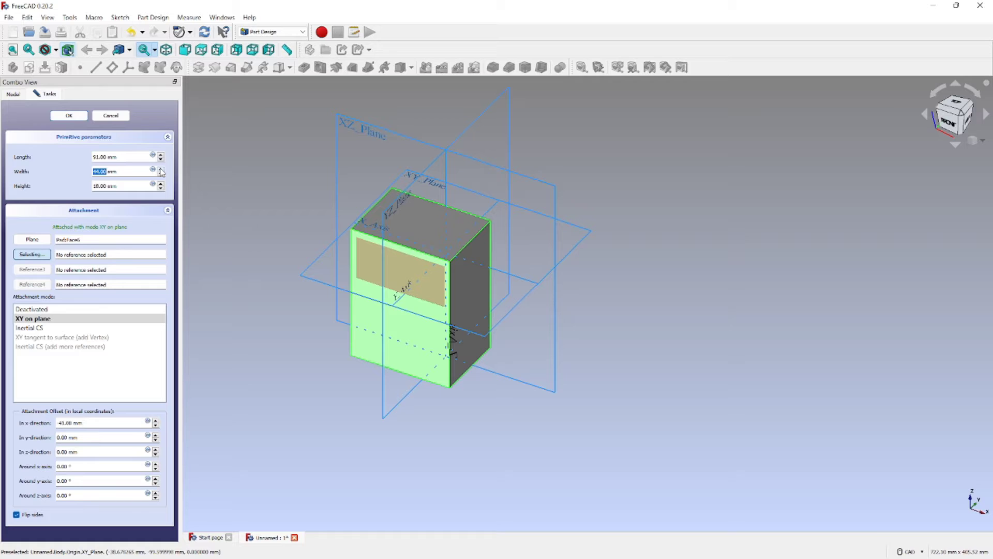
click(156, 440)
click(157, 440)
scroll(159, 441, down, 9)
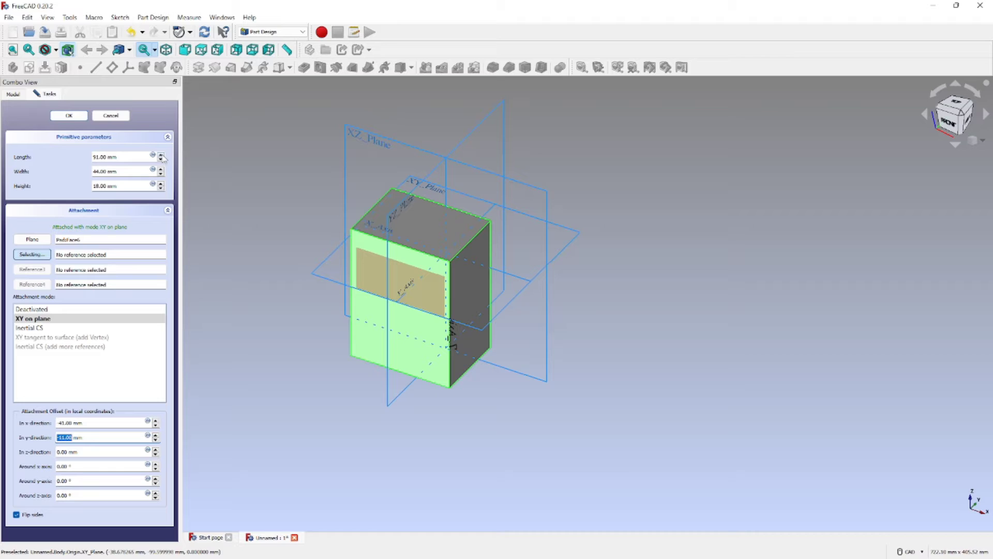
scroll(161, 172, up, 6)
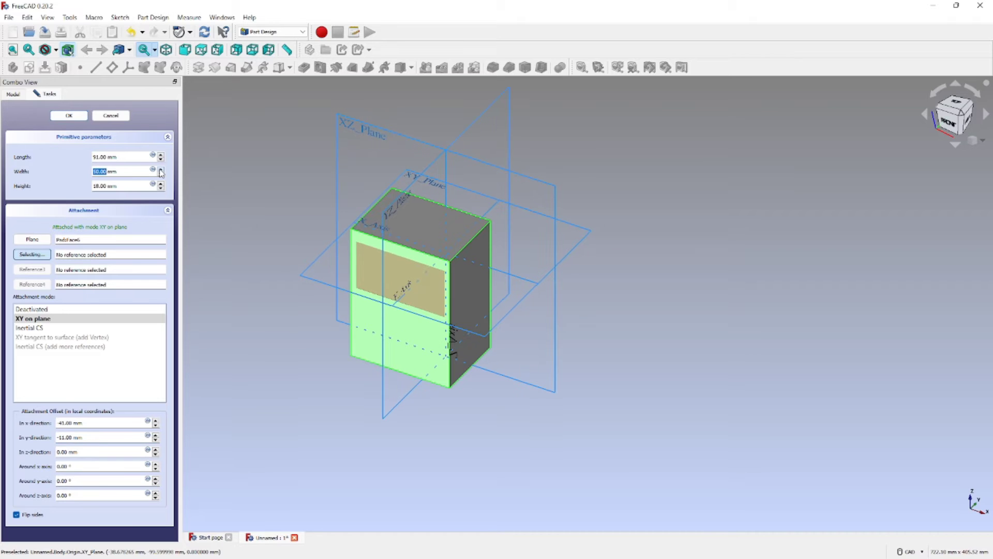
scroll(162, 172, up, 4)
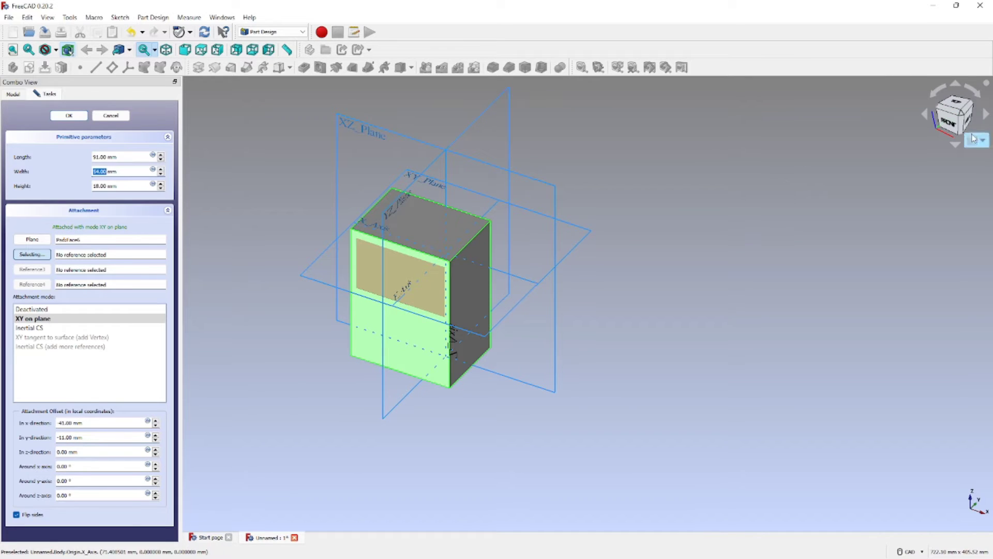
Check the cut from side and isometric views and try box heights of 72–73 mm
click(973, 118)
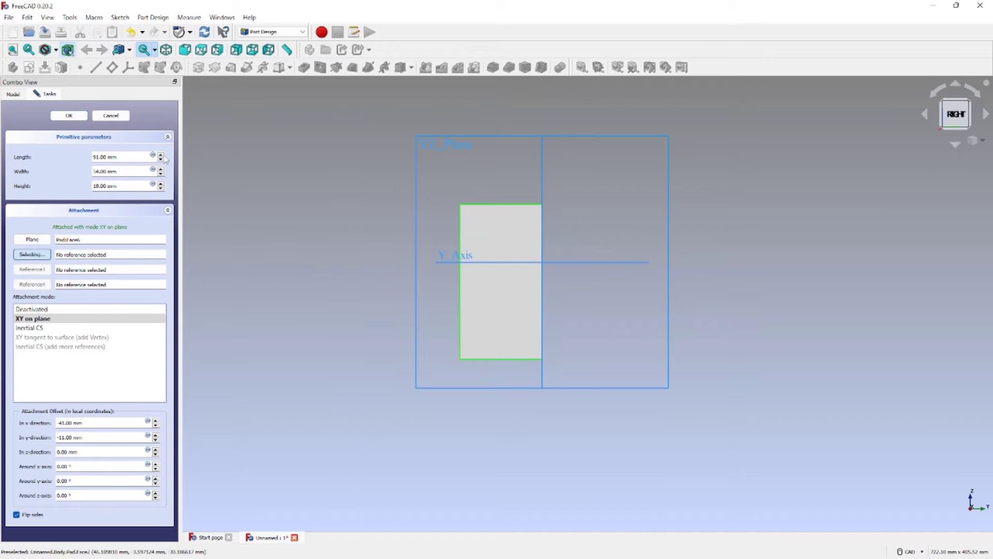
scroll(161, 187, up, 1)
scroll(161, 186, up, 9)
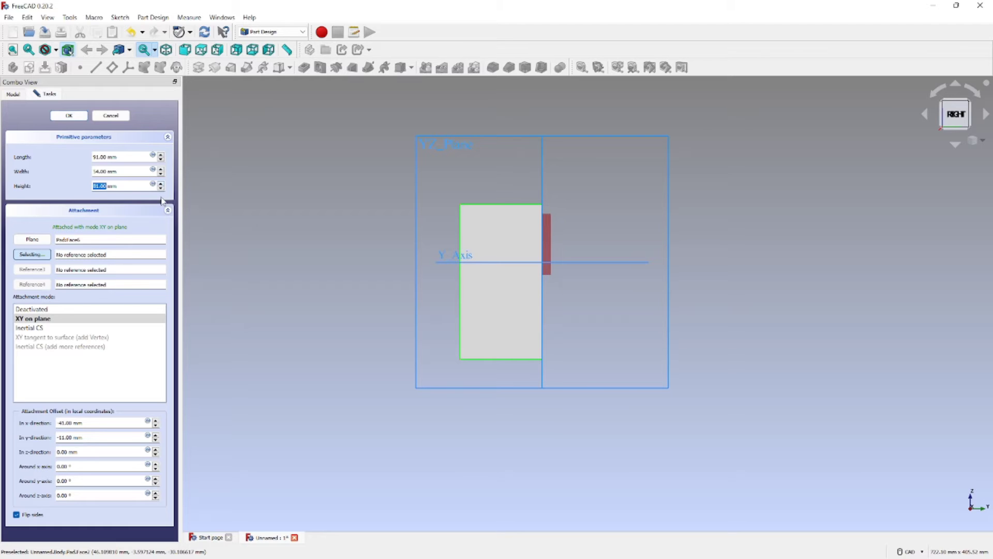
scroll(165, 193, down, 6)
scroll(165, 193, down, 1)
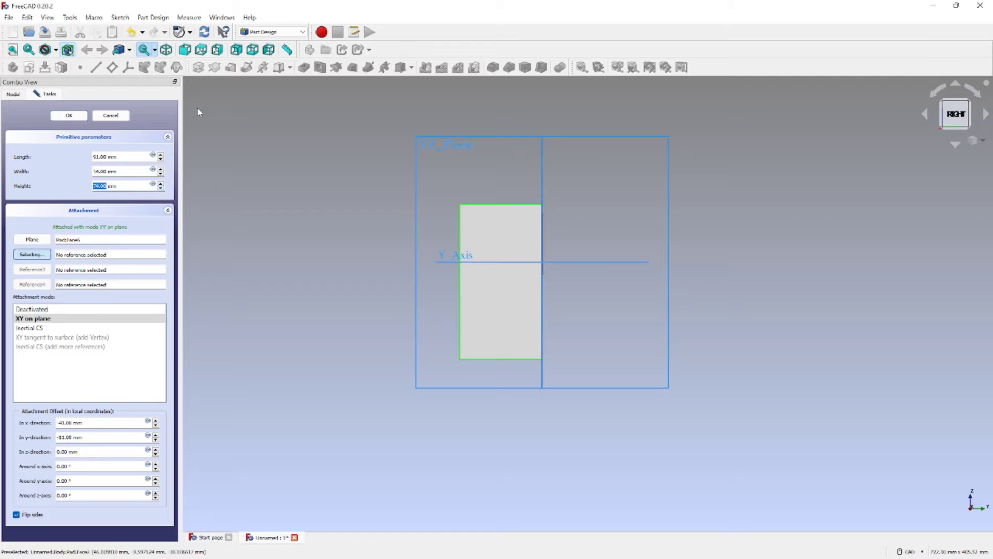
click(986, 115)
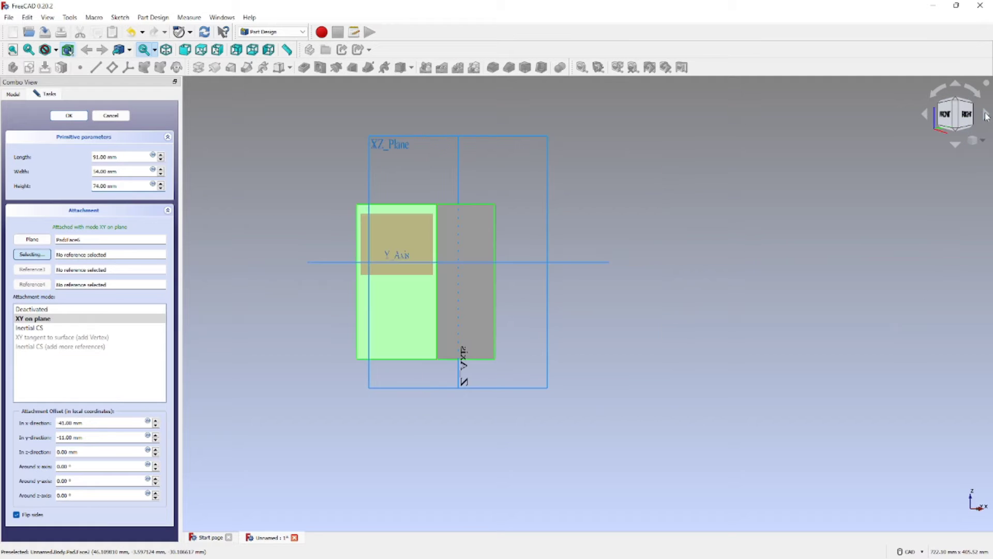
click(957, 103)
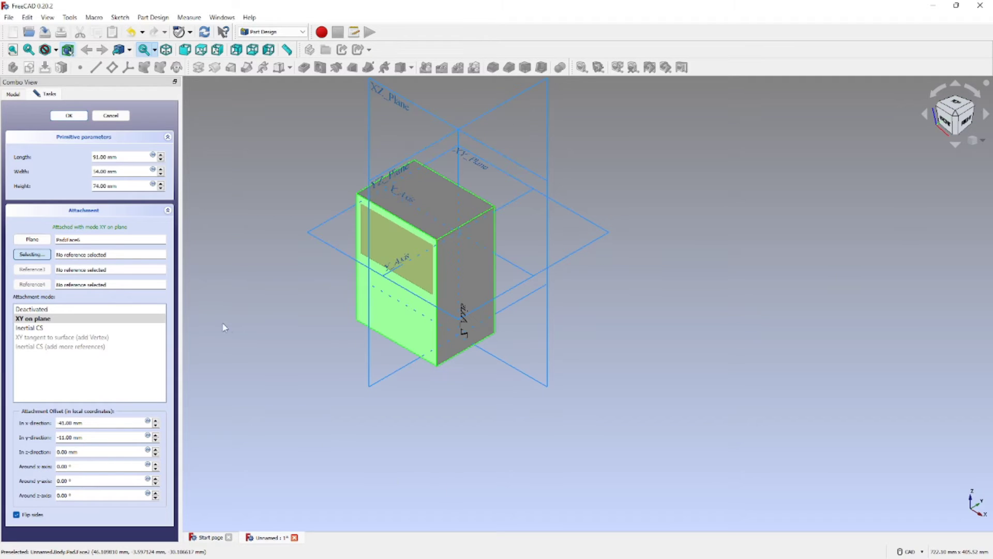
click(161, 189)
click(271, 212)
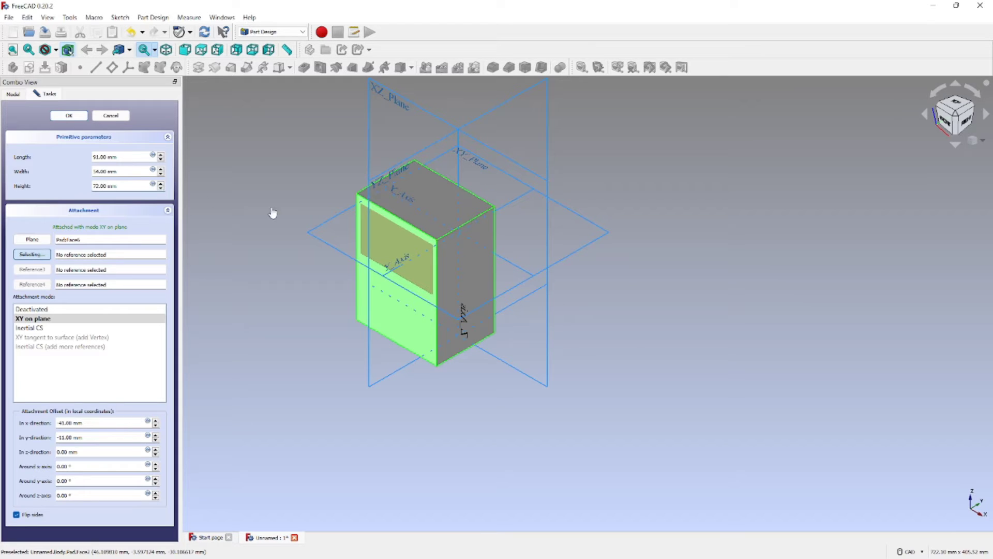
click(160, 184)
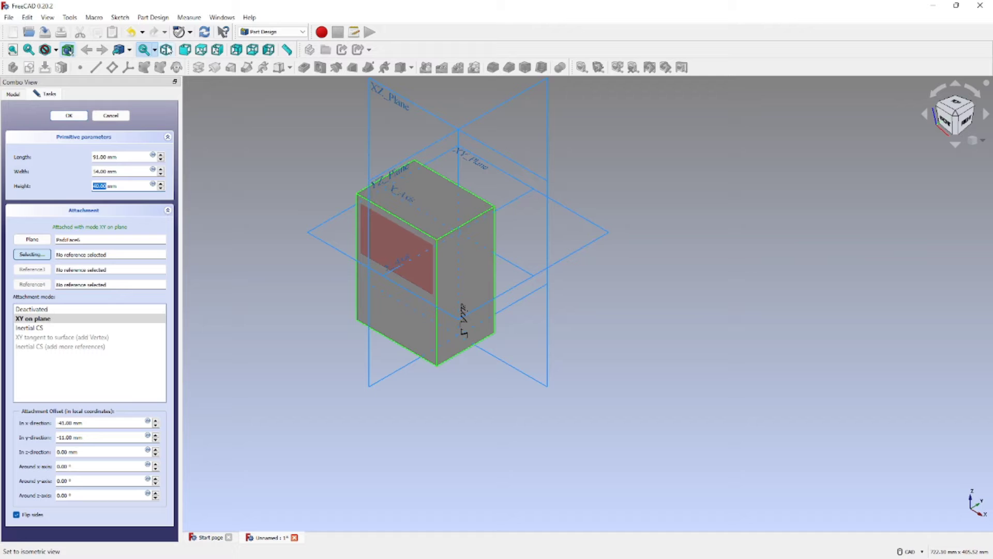
Inspect the cut around the block, settle the height at 72 mm, and apply the box
click(985, 115)
click(985, 117)
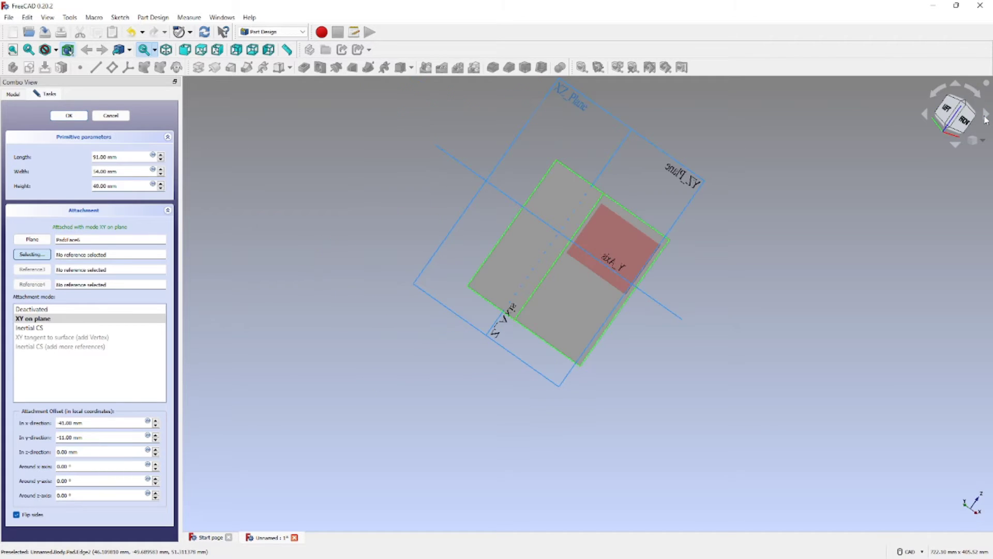
click(985, 117)
click(986, 118)
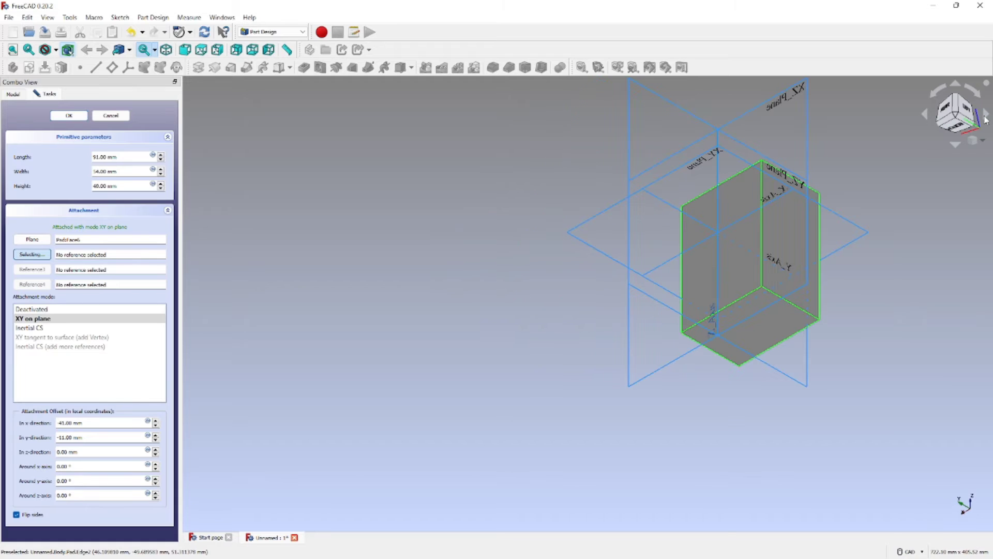
click(161, 184)
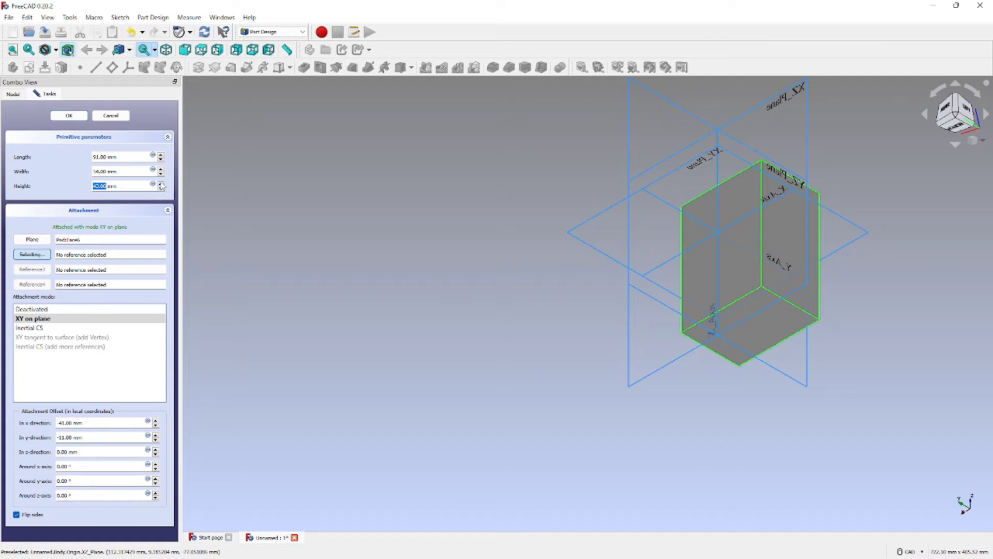
text(8)
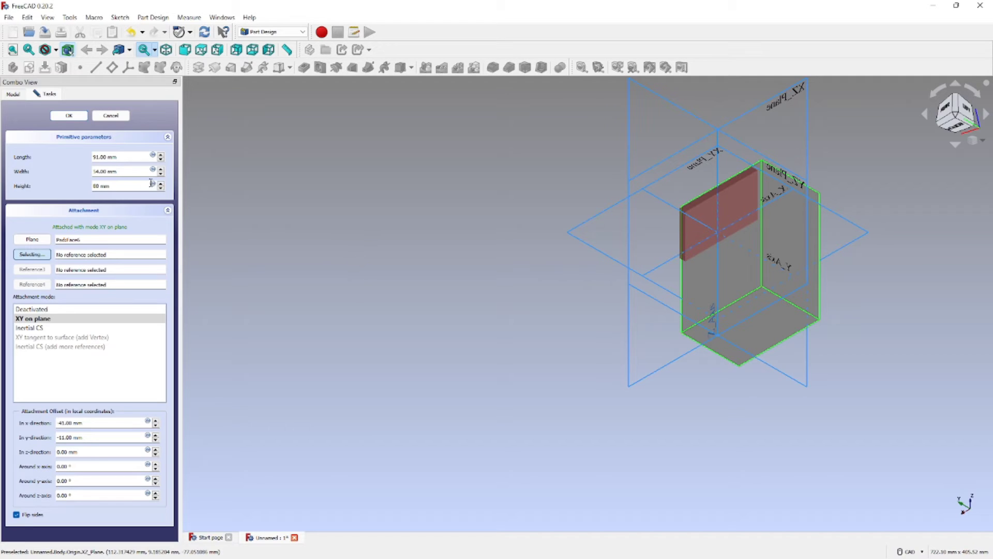
scroll(161, 189, down, 6)
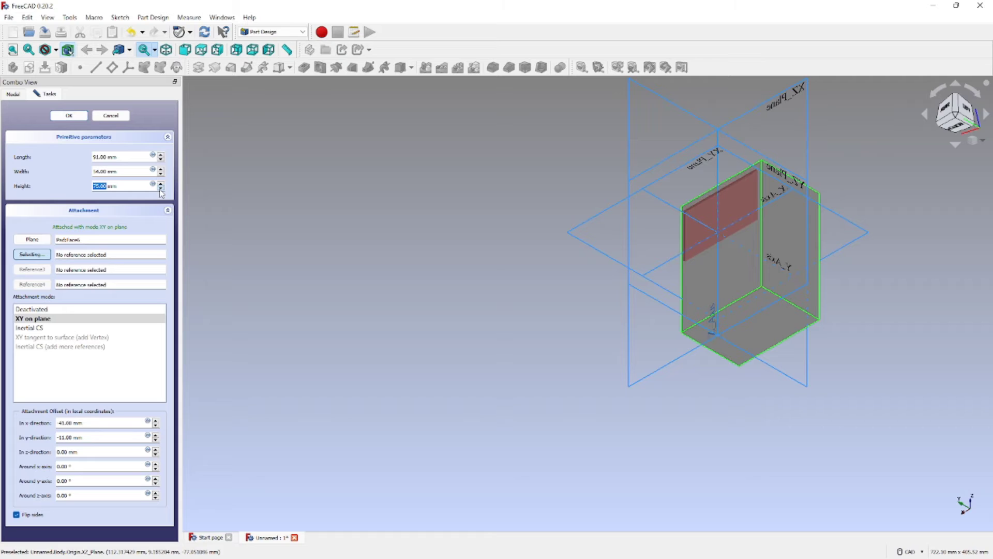
scroll(161, 190, down, 2)
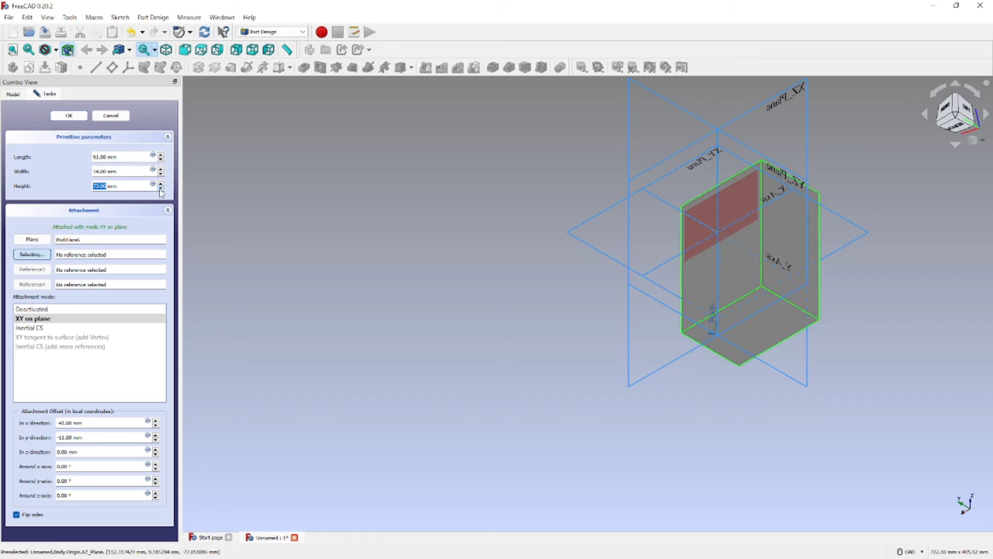
click(68, 115)
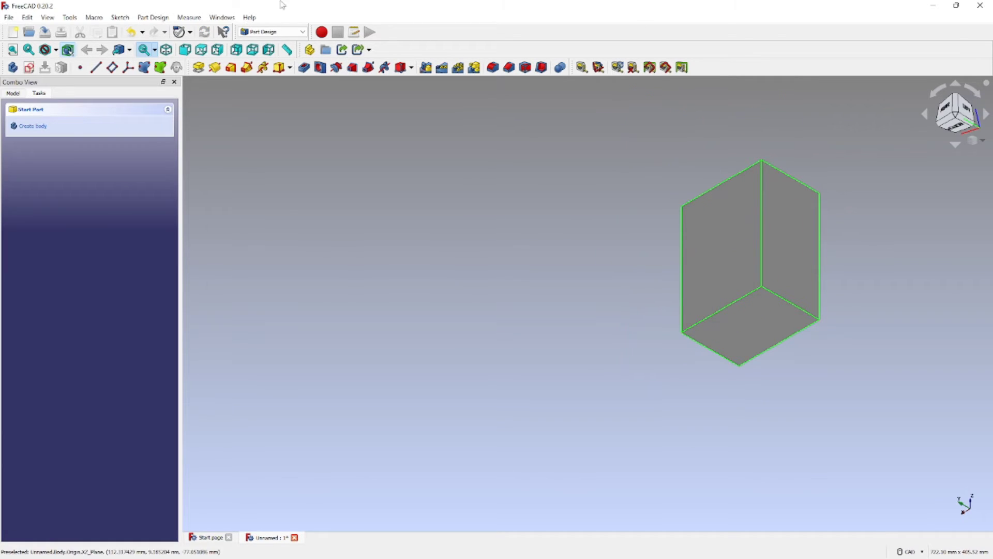
click(166, 50)
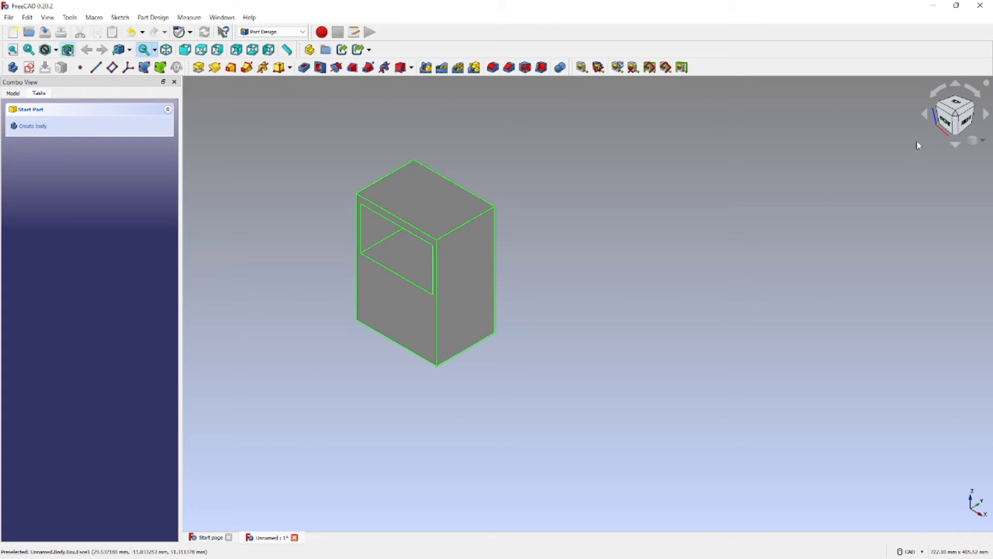
click(945, 117)
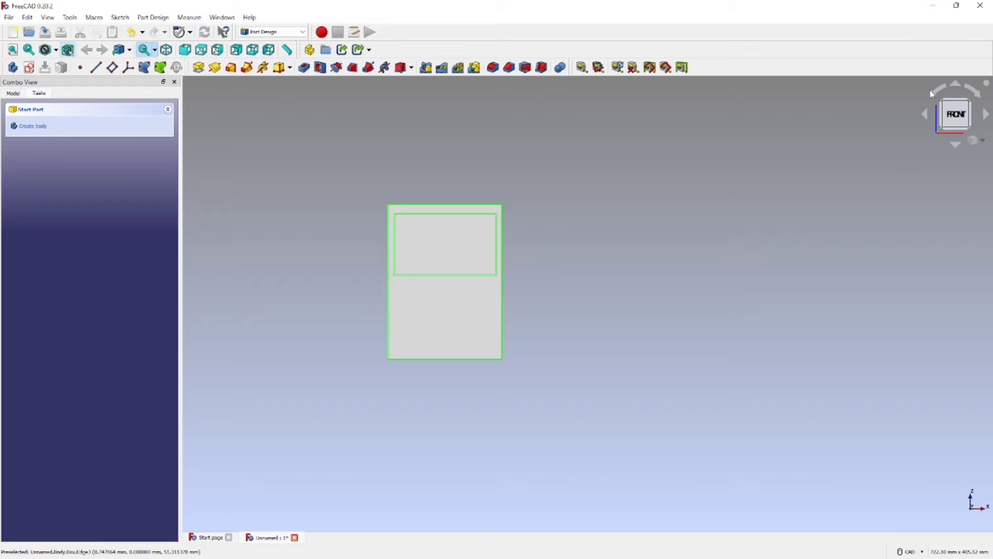
click(954, 84)
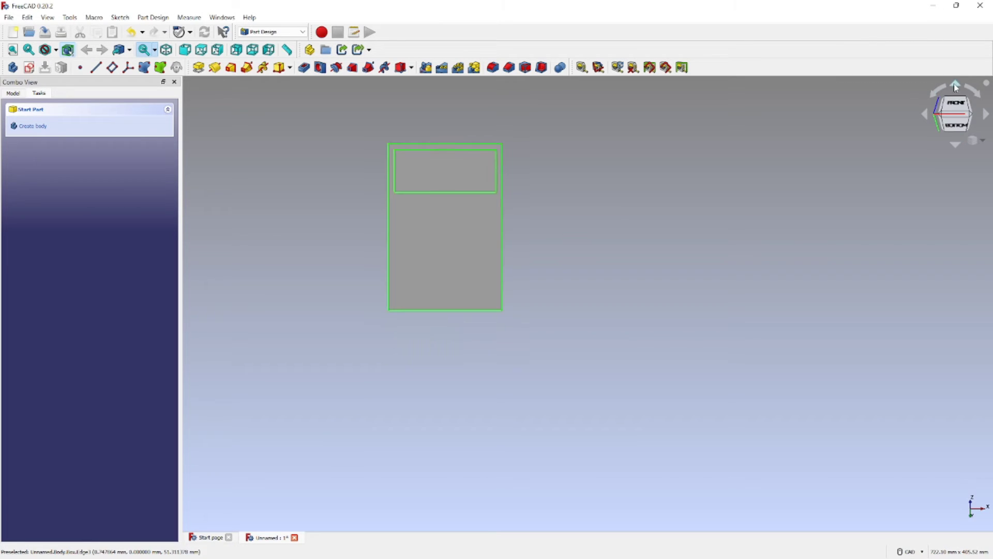
click(955, 145)
click(973, 119)
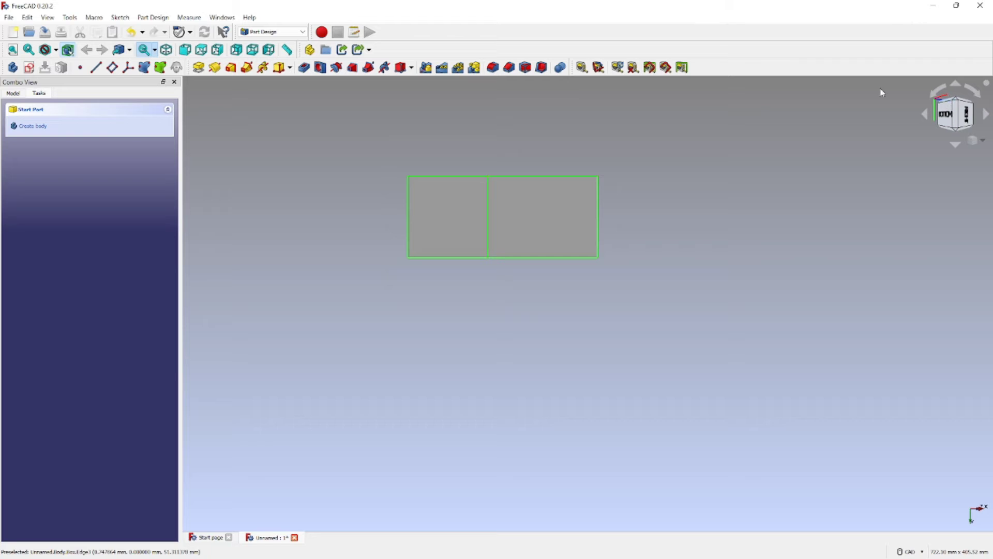
click(166, 50)
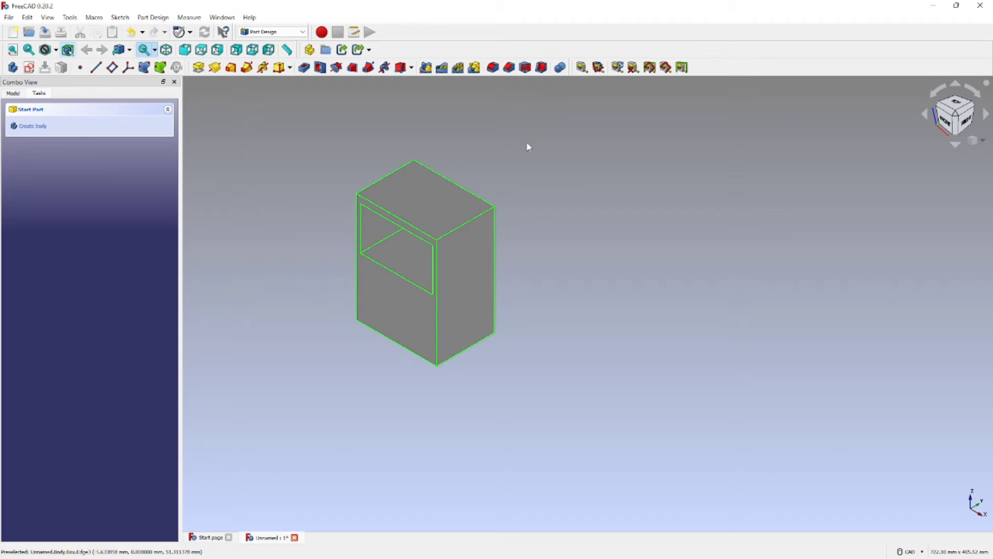
Apply a 5.50° draft with reversed pull direction to the block's front face
click(527, 67)
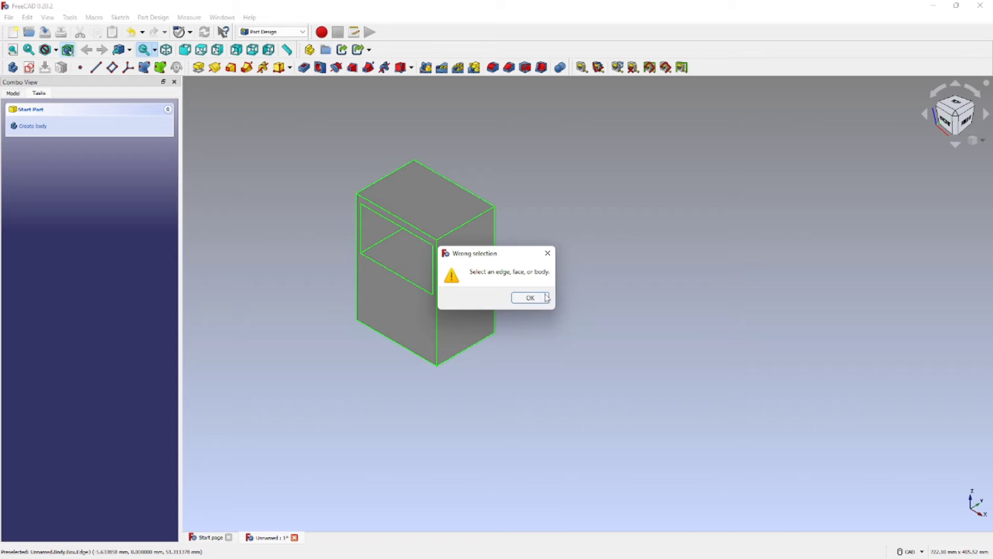
click(528, 296)
click(444, 334)
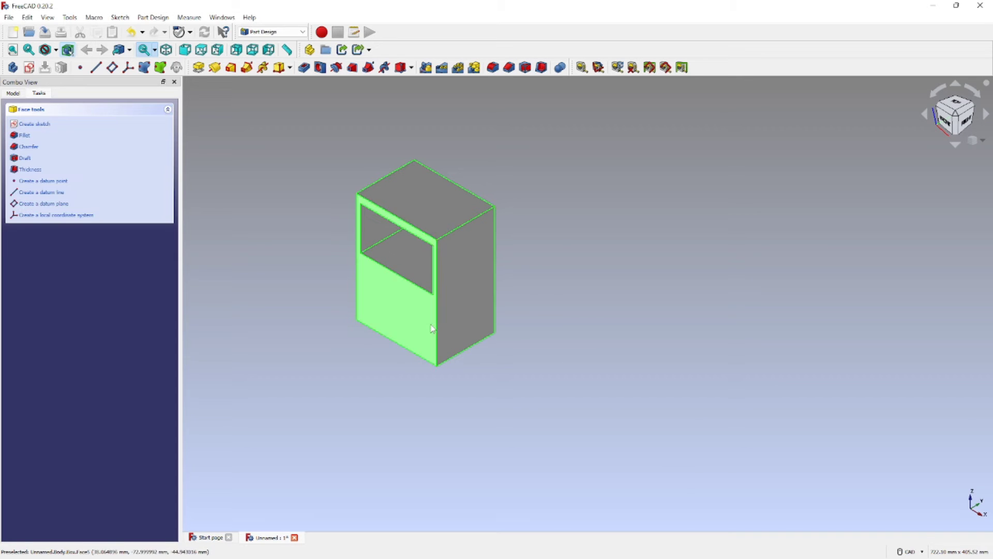
click(527, 68)
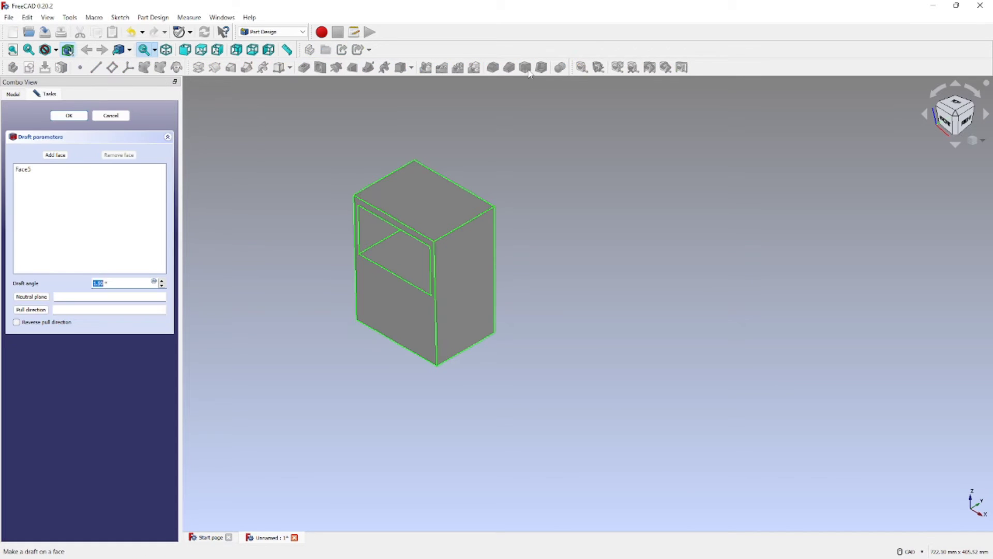
click(163, 281)
click(162, 281)
click(163, 281)
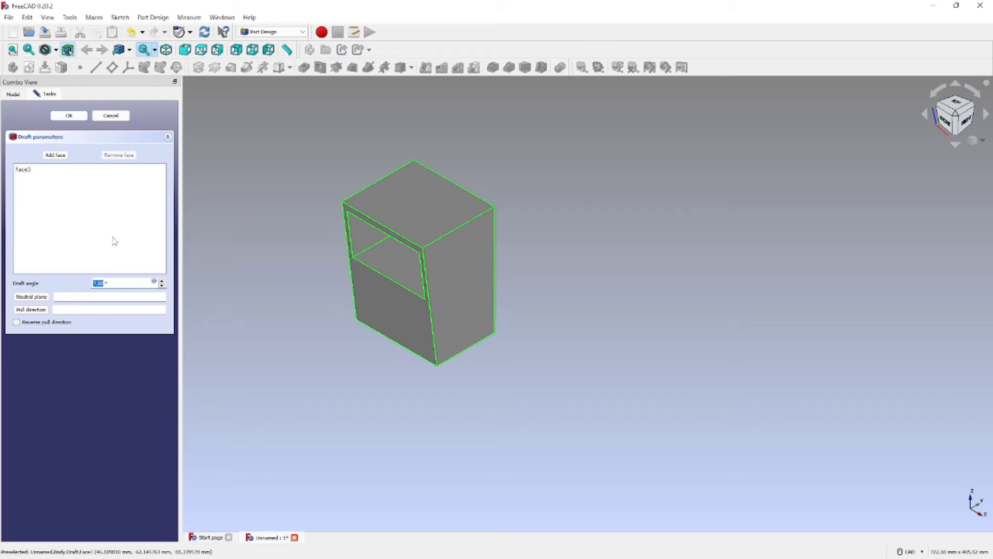
click(162, 282)
click(162, 282)
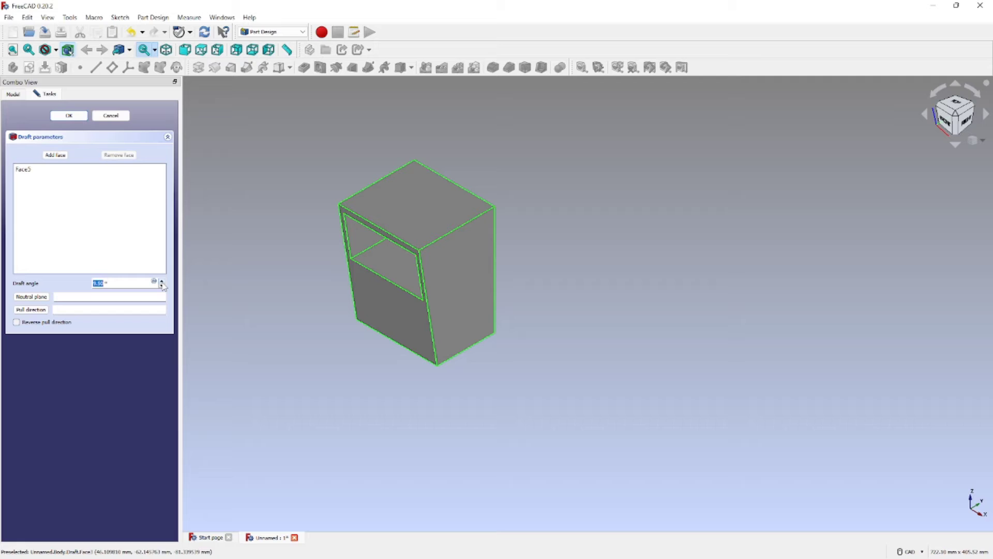
click(70, 323)
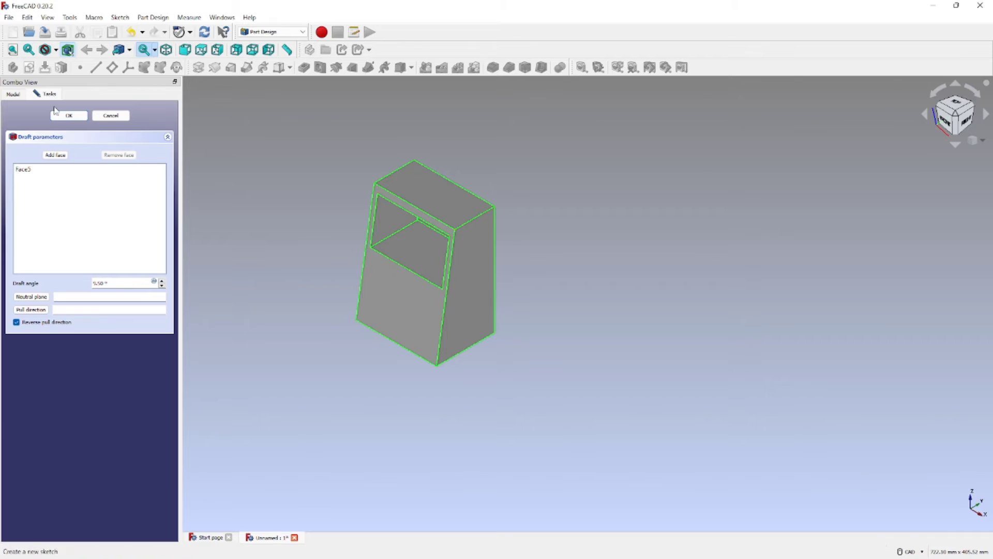
click(69, 116)
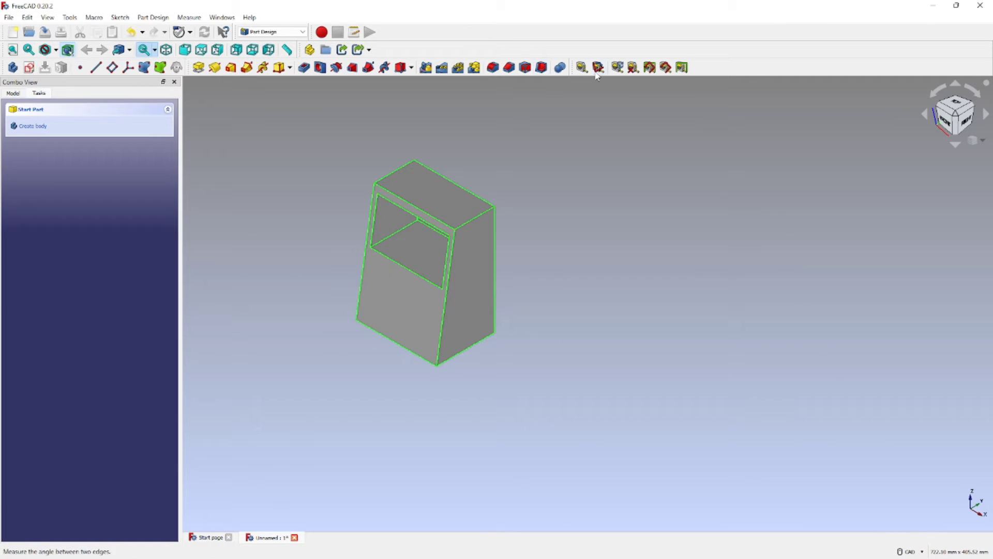
Attach a 10 mm radius subtractive cylinder to the front face, offset 12 mm in y
click(400, 67)
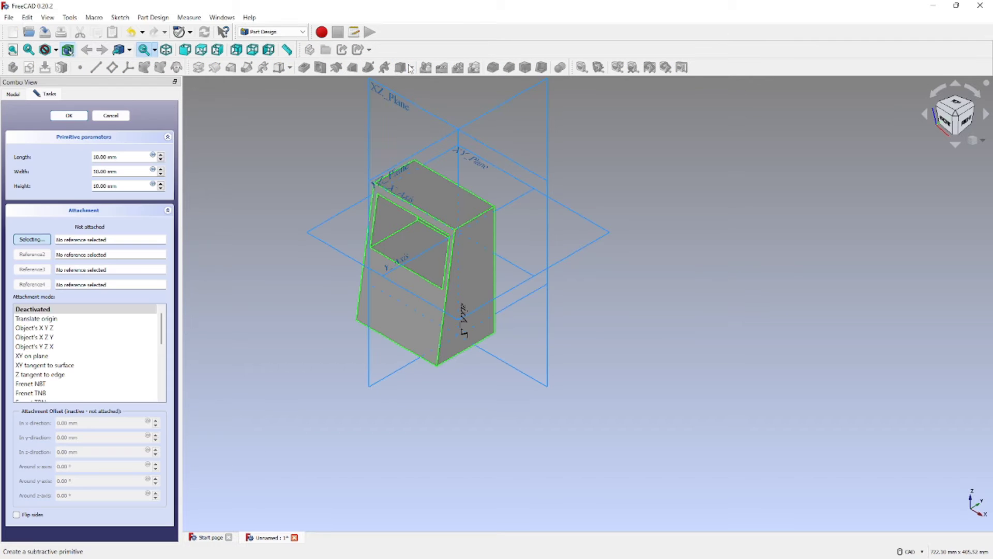
click(120, 116)
click(411, 68)
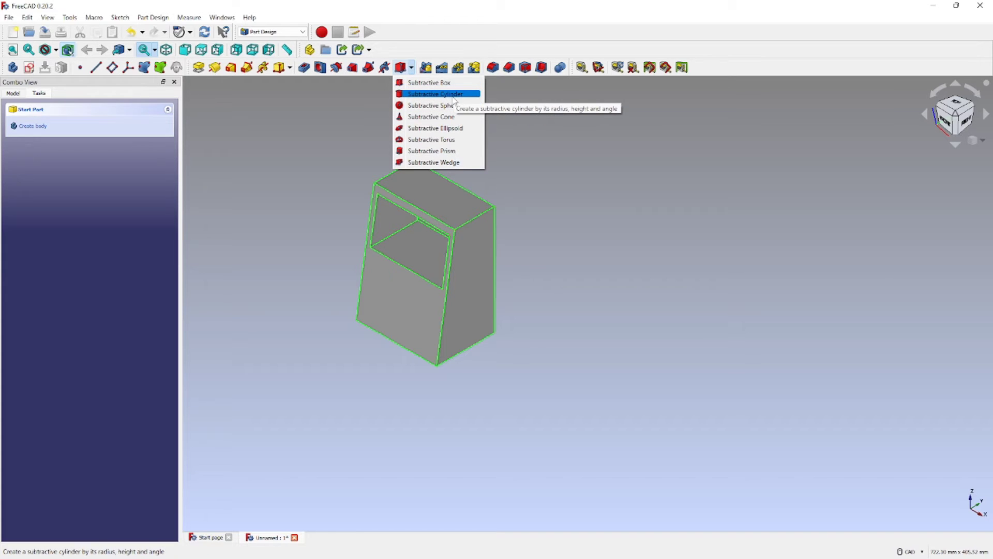
click(445, 94)
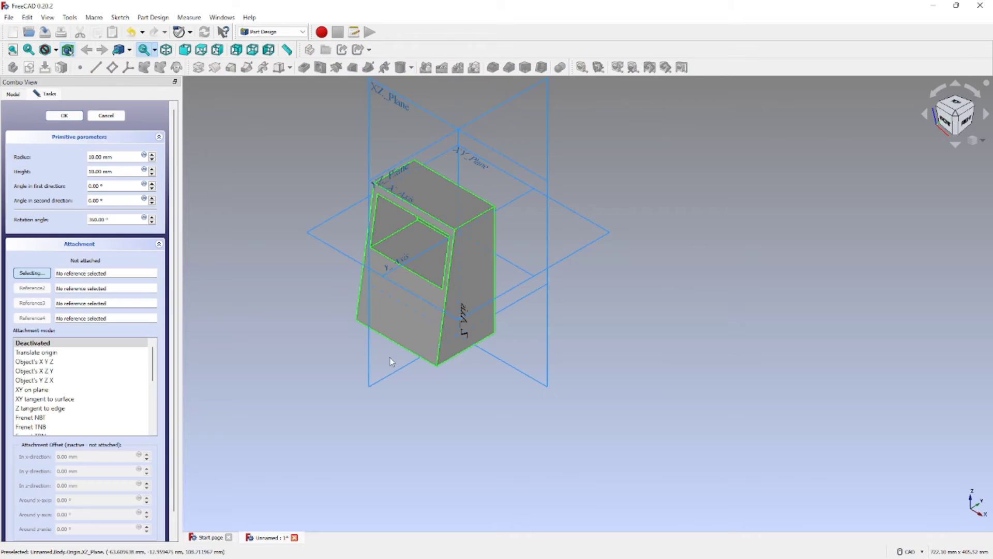
click(395, 316)
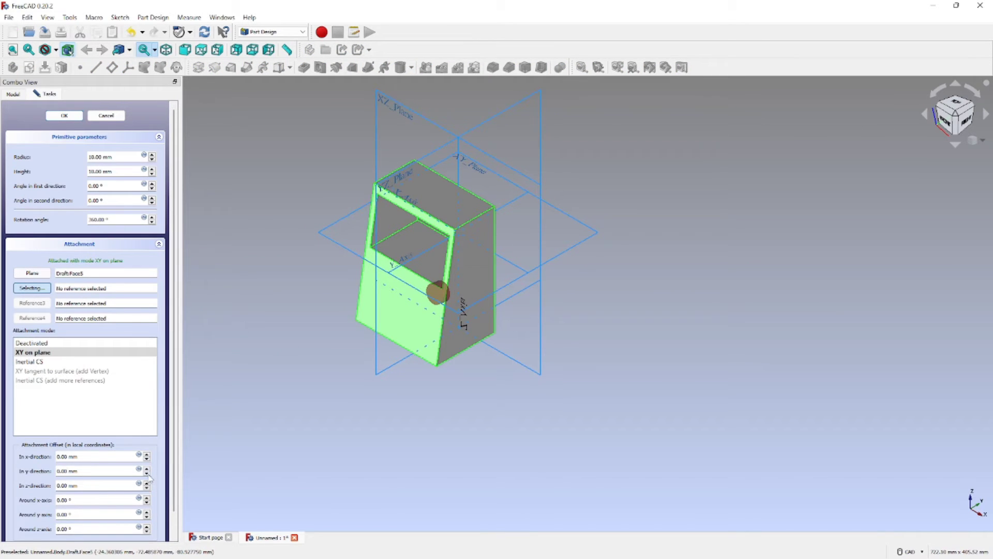
scroll(147, 472, down, 4)
scroll(148, 472, up, 4)
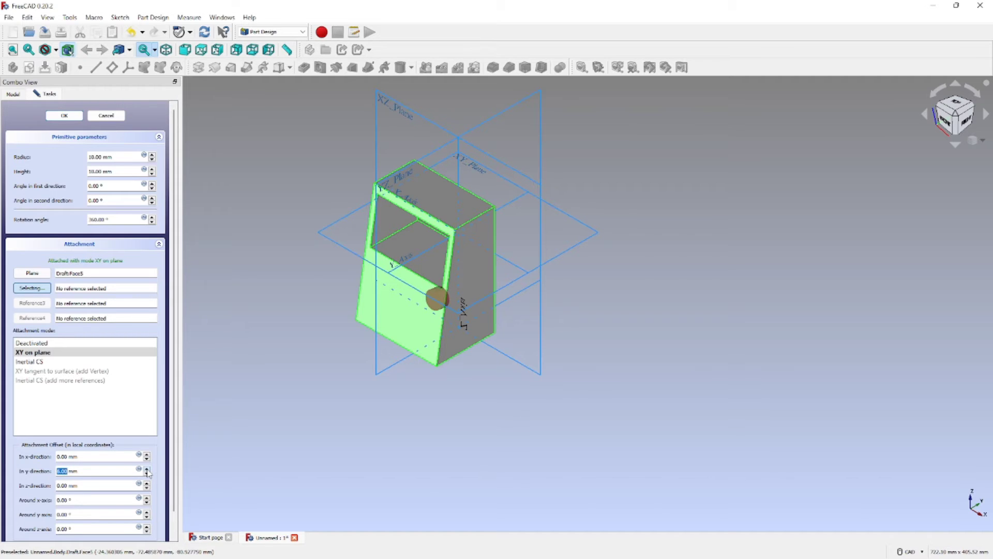
scroll(148, 473, up, 6)
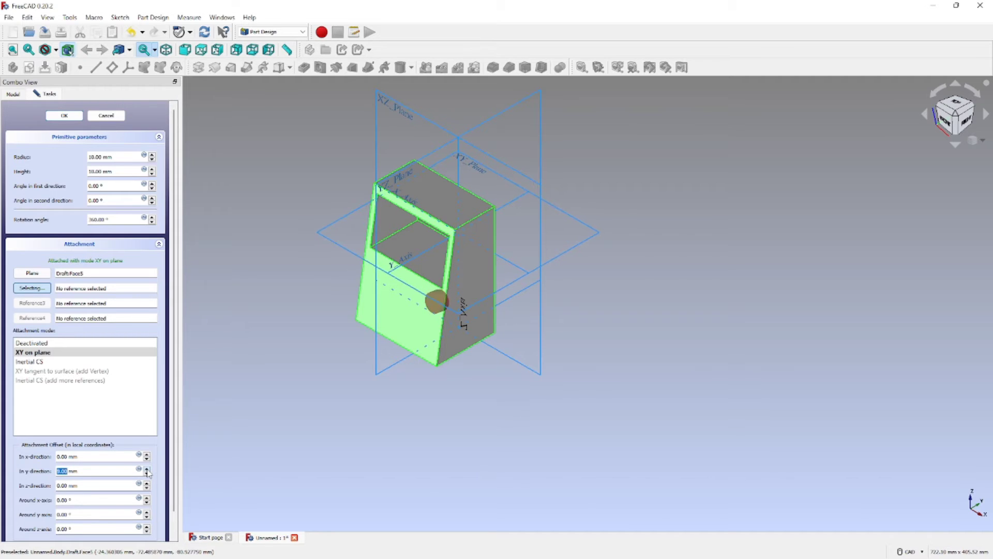
From the front view, enlarge the cylinder to 35 mm radius and 36 mm y offset, then cancel it
click(941, 127)
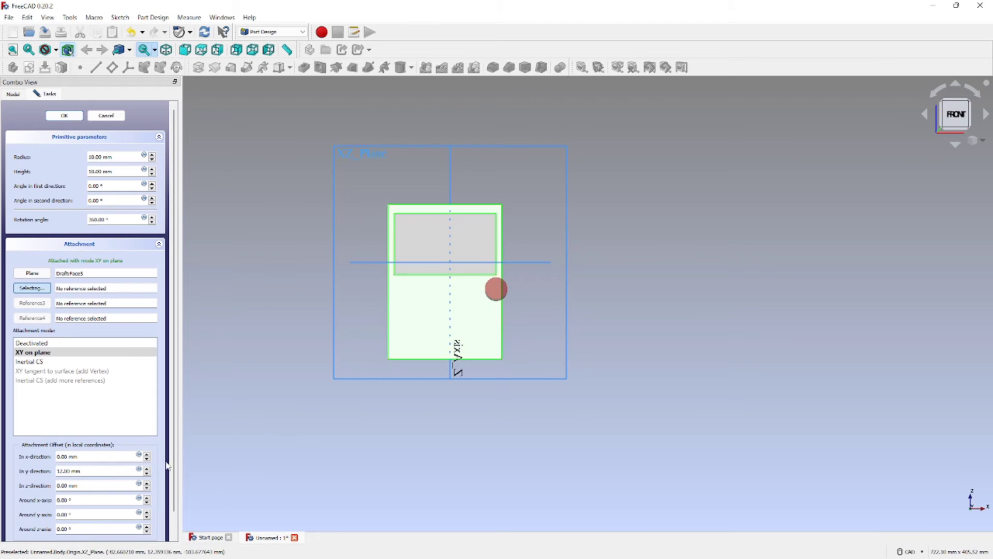
scroll(148, 458, down, 3)
scroll(149, 457, up, 11)
scroll(148, 457, up, 11)
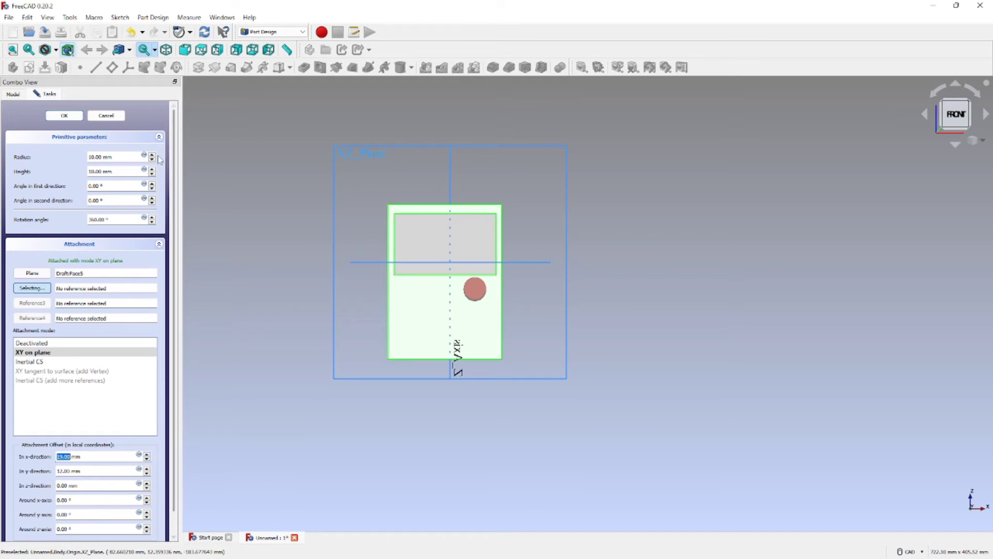
scroll(153, 157, up, 1)
scroll(153, 157, up, 13)
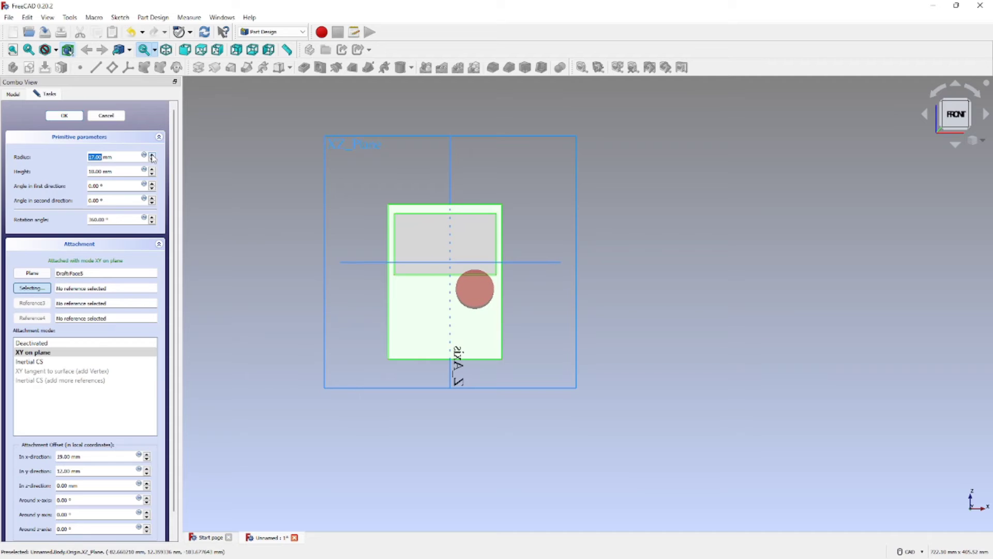
scroll(152, 158, up, 1)
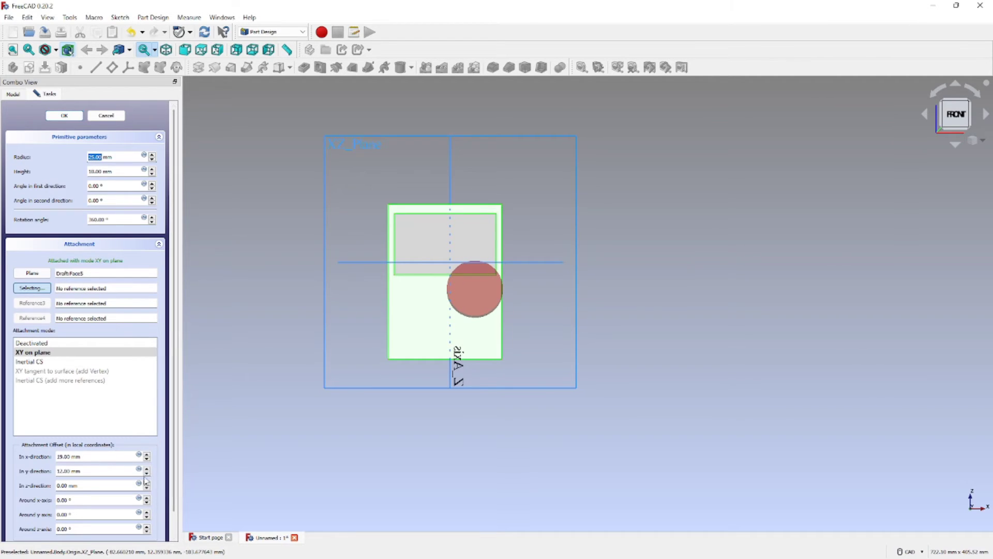
scroll(147, 478, down, 1)
scroll(149, 471, up, 1)
scroll(148, 470, up, 13)
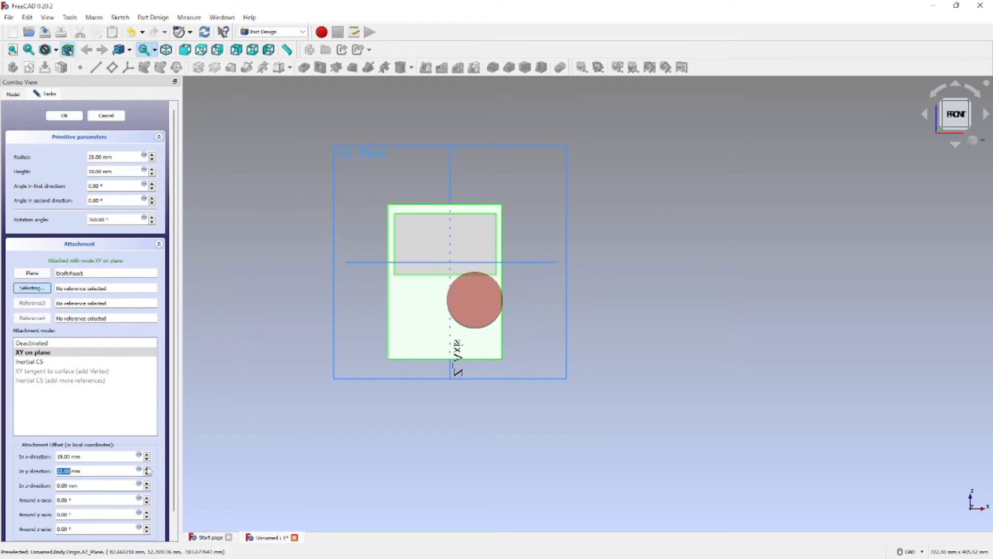
scroll(149, 471, up, 10)
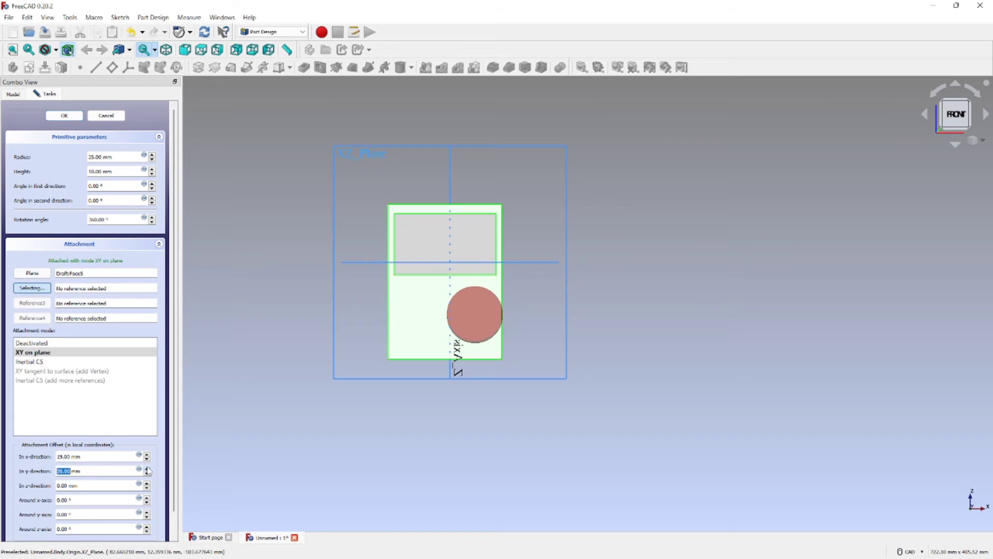
scroll(147, 457, up, 11)
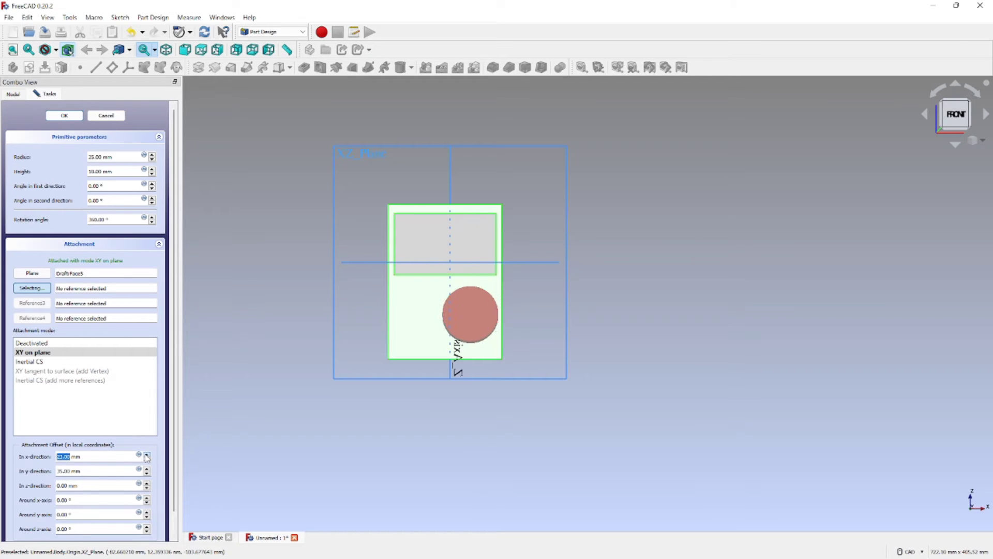
scroll(148, 457, up, 11)
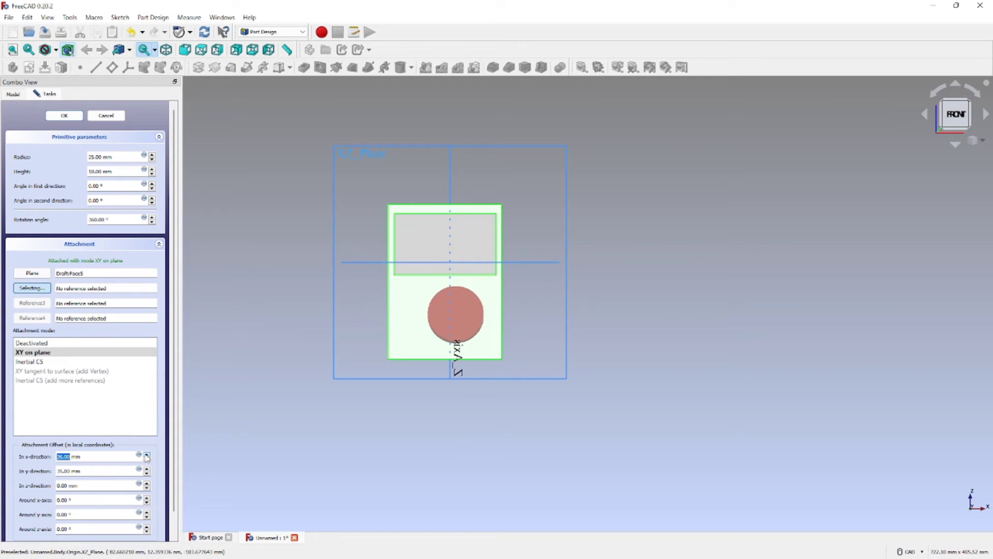
scroll(148, 457, up, 1)
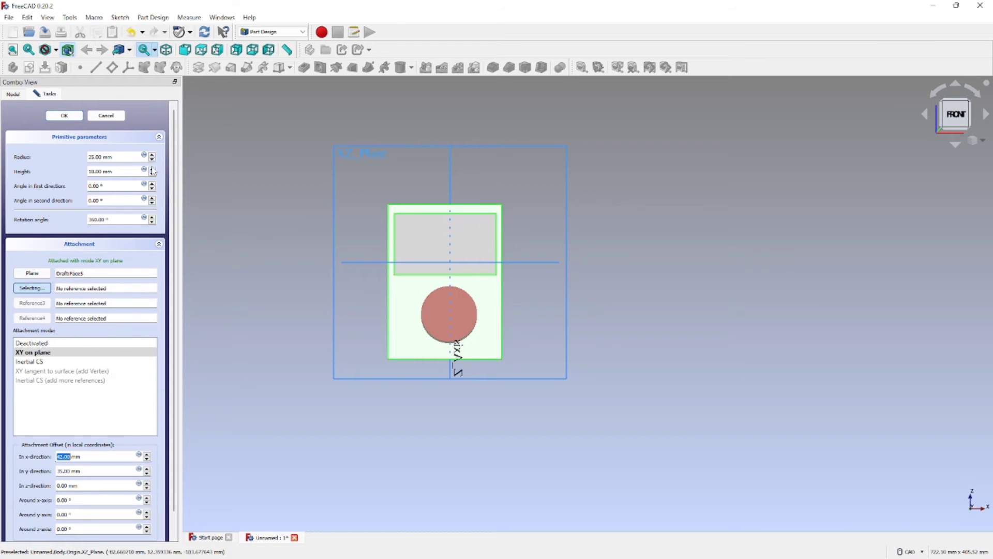
scroll(152, 171, up, 1)
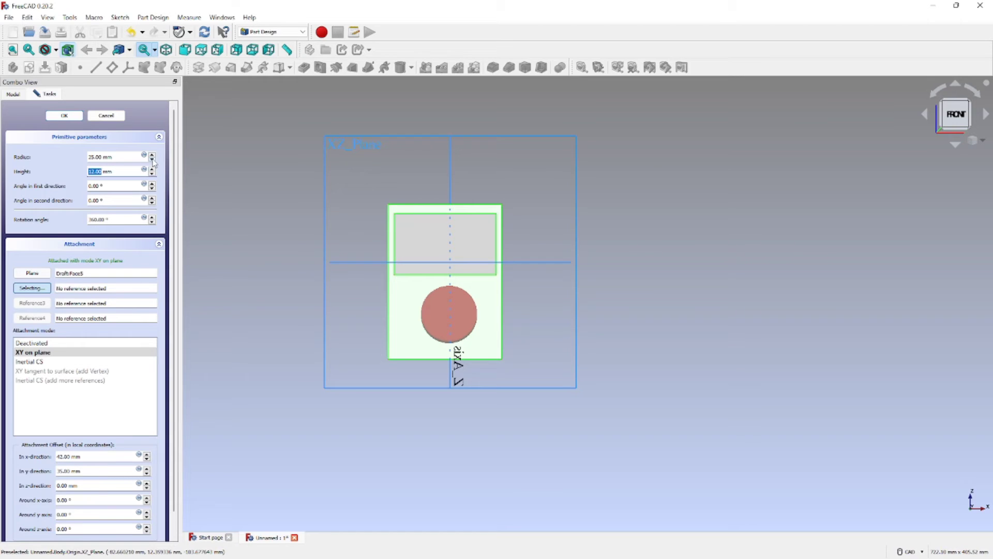
scroll(153, 159, up, 4)
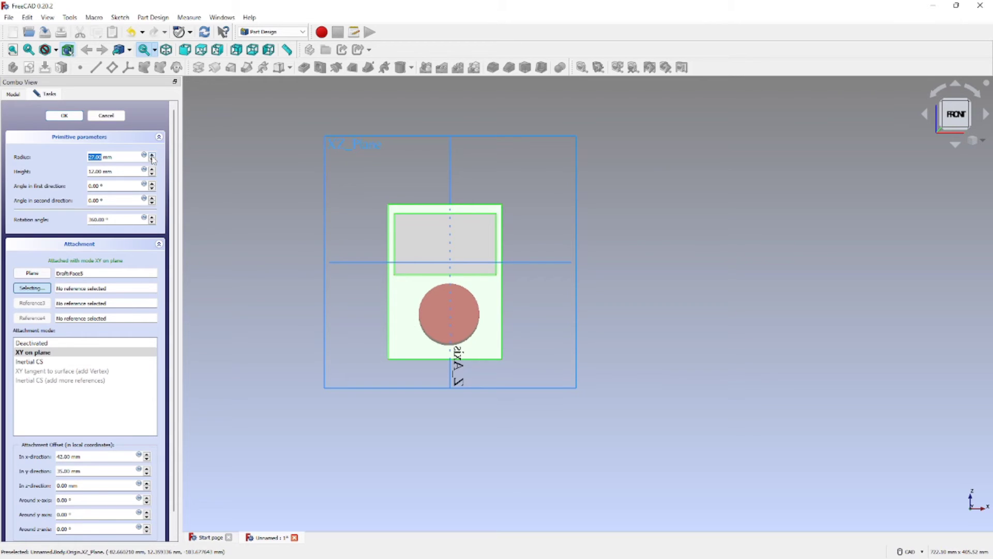
scroll(152, 159, up, 6)
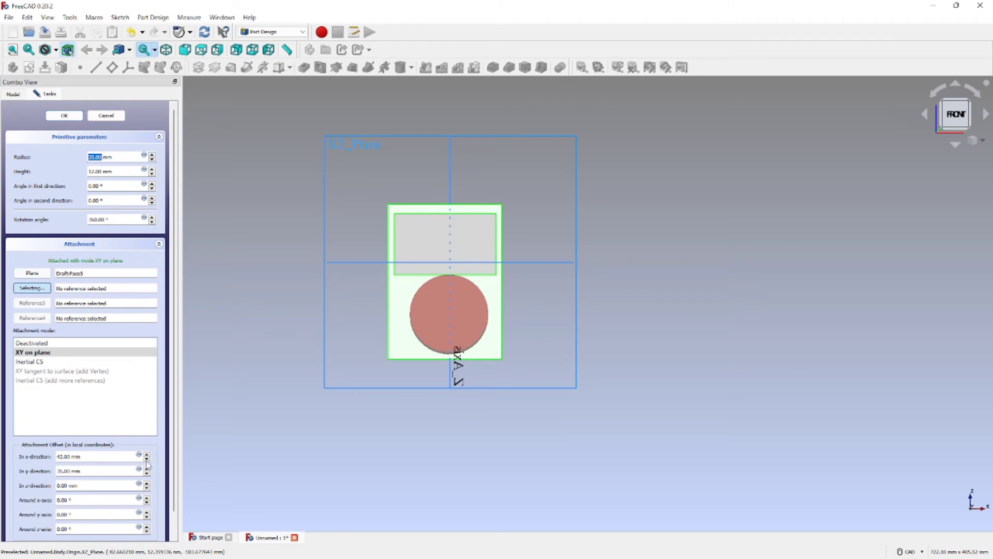
scroll(148, 475, down, 1)
scroll(148, 472, up, 2)
click(663, 450)
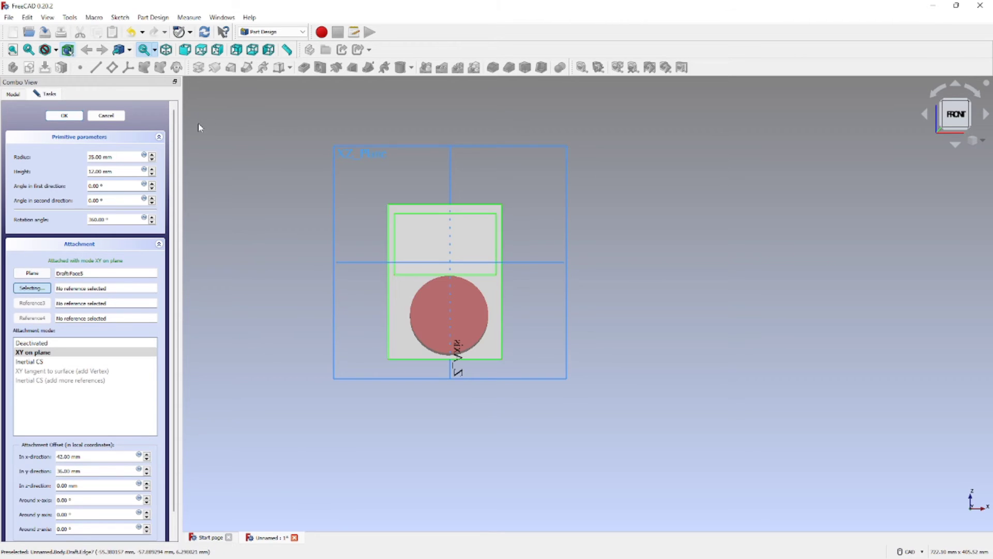
click(107, 116)
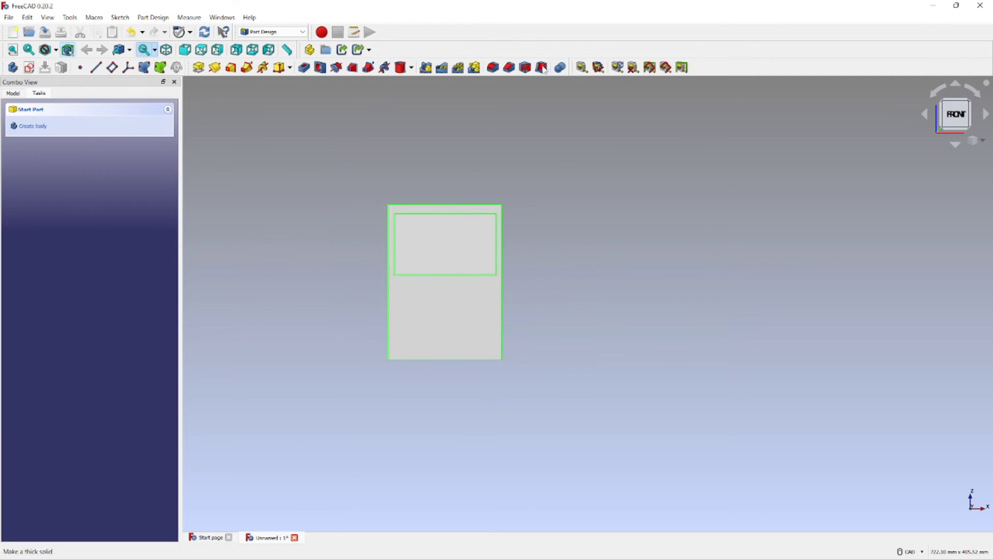
Attach a subtractive box to the block's front face and set its length to 91 mm
click(411, 72)
click(408, 79)
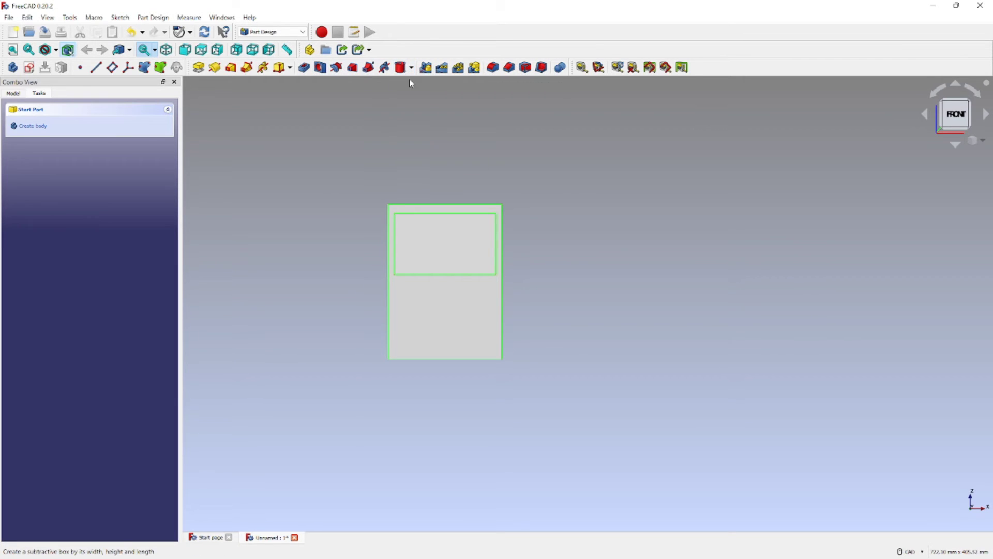
click(466, 296)
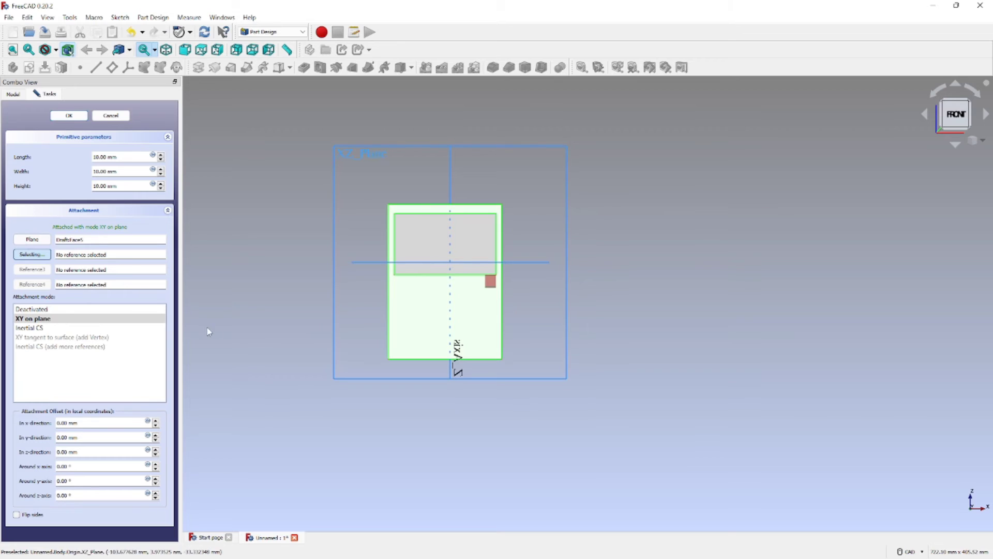
click(161, 156)
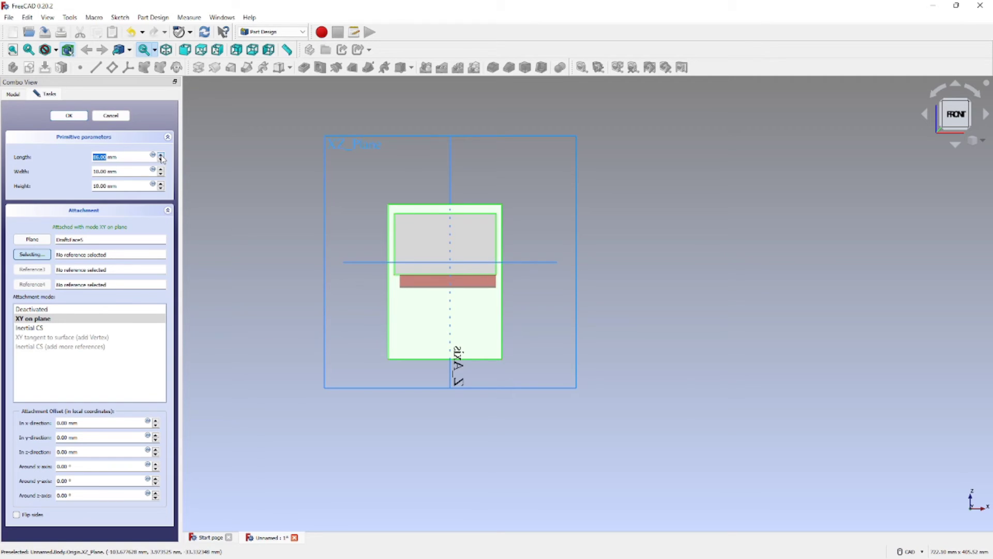
click(161, 155)
Offset the box 19 mm in the y-direction, below the shelf opening
click(156, 440)
click(156, 439)
click(156, 439)
click(156, 440)
click(156, 440)
click(155, 440)
click(156, 440)
click(156, 440)
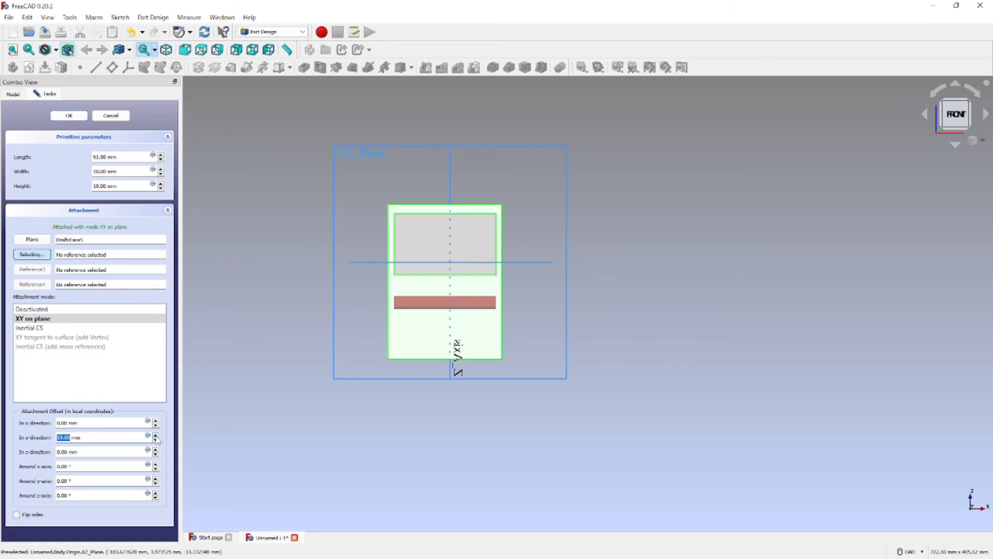
Reduce the box width to 38 mm and check it from the right view
click(160, 174)
click(160, 174)
click(161, 175)
scroll(162, 173, up, 10)
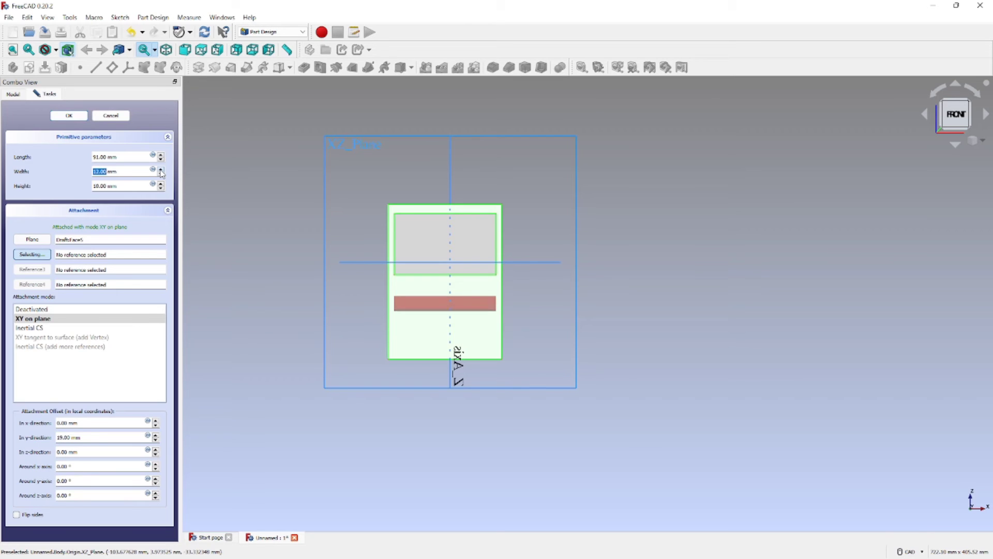
scroll(161, 174, up, 12)
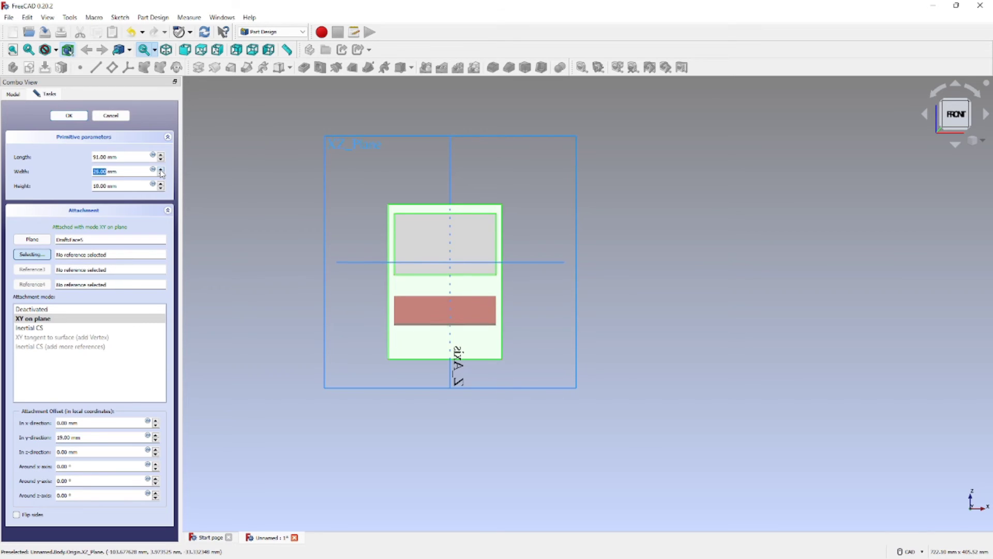
scroll(162, 173, up, 10)
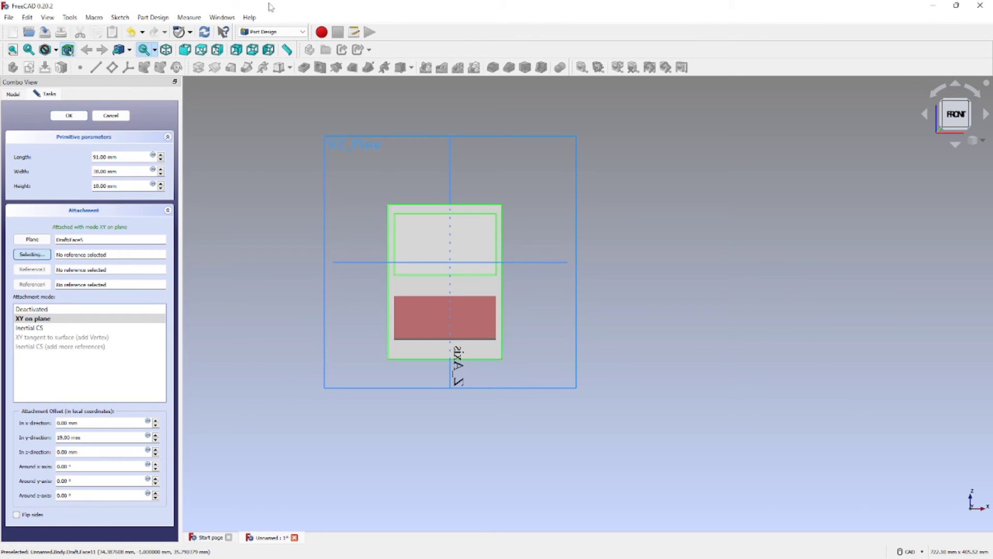
click(217, 50)
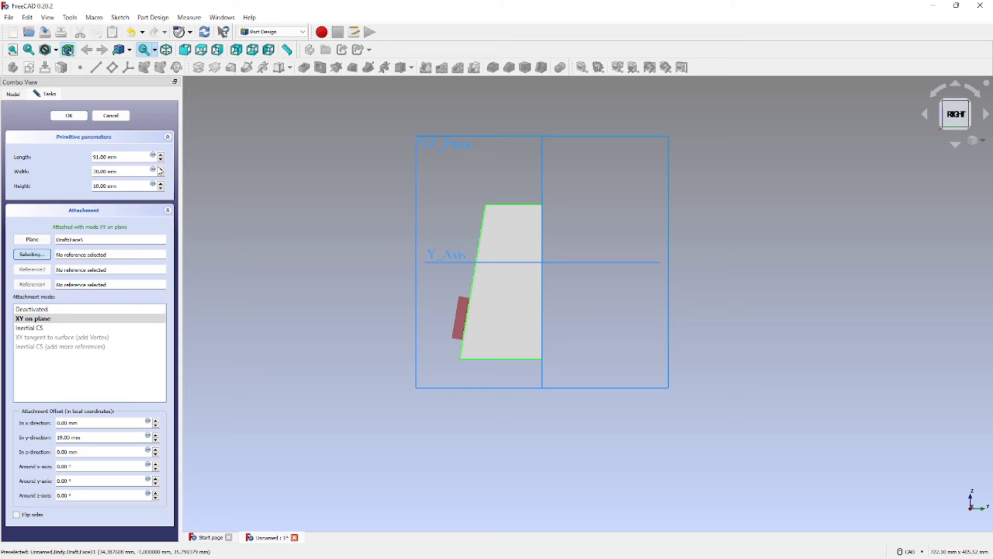
Flip the box so it cuts into the face and raise its height to 62 mm
scroll(161, 186, up, 5)
click(32, 515)
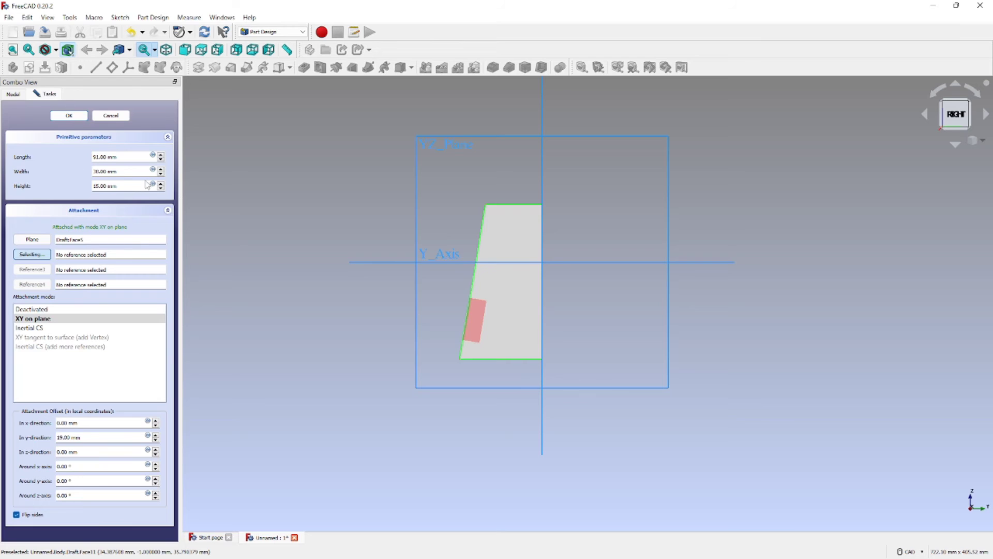
scroll(161, 186, up, 1)
scroll(162, 187, up, 13)
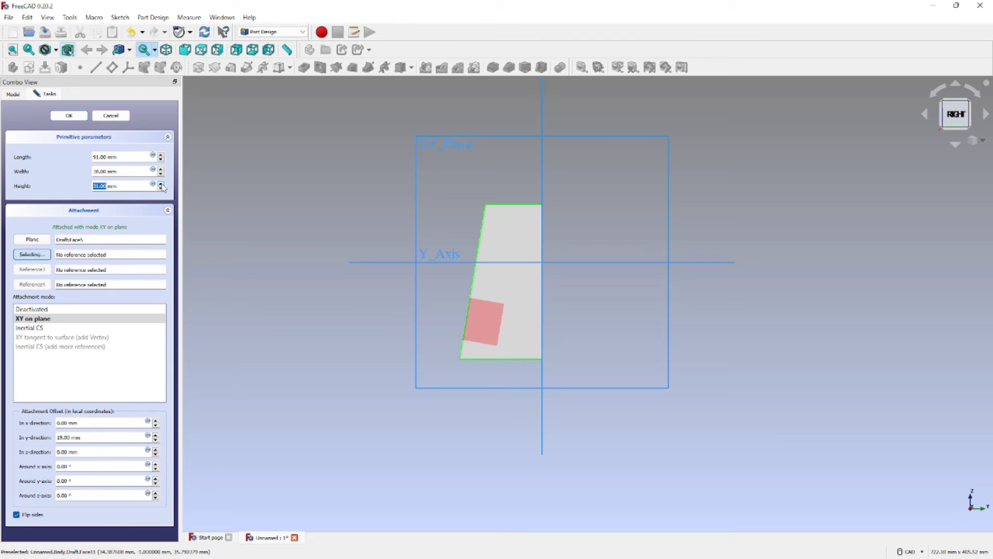
scroll(162, 188, up, 13)
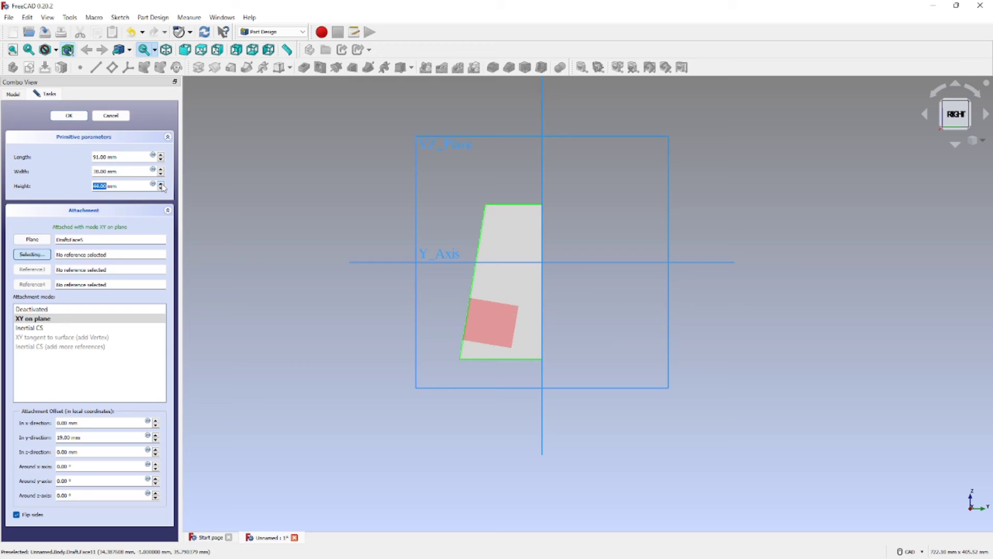
scroll(162, 187, up, 13)
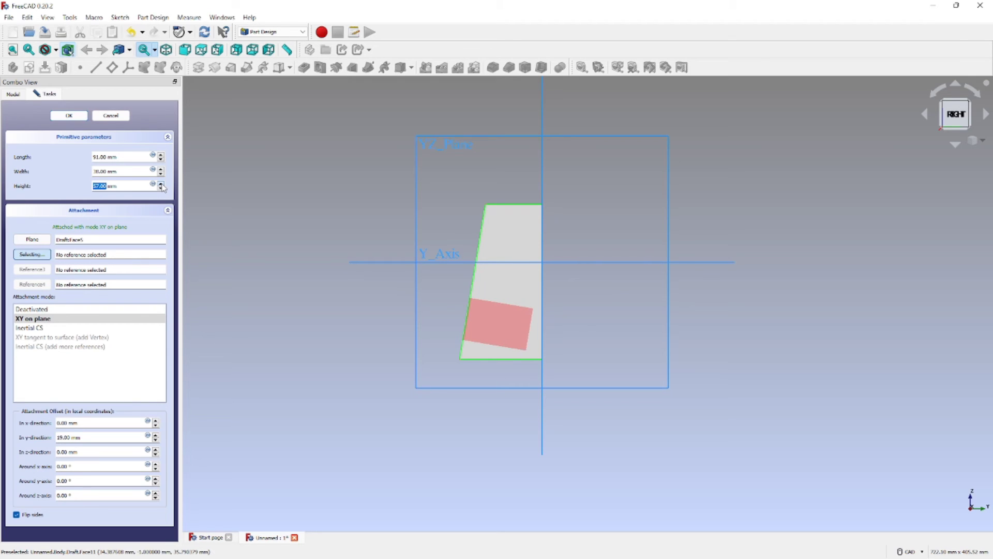
scroll(162, 187, up, 2)
scroll(162, 187, up, 3)
scroll(162, 173, down, 1)
Restore the box width to 38 mm and set its length to 85 mm
click(162, 166)
click(161, 155)
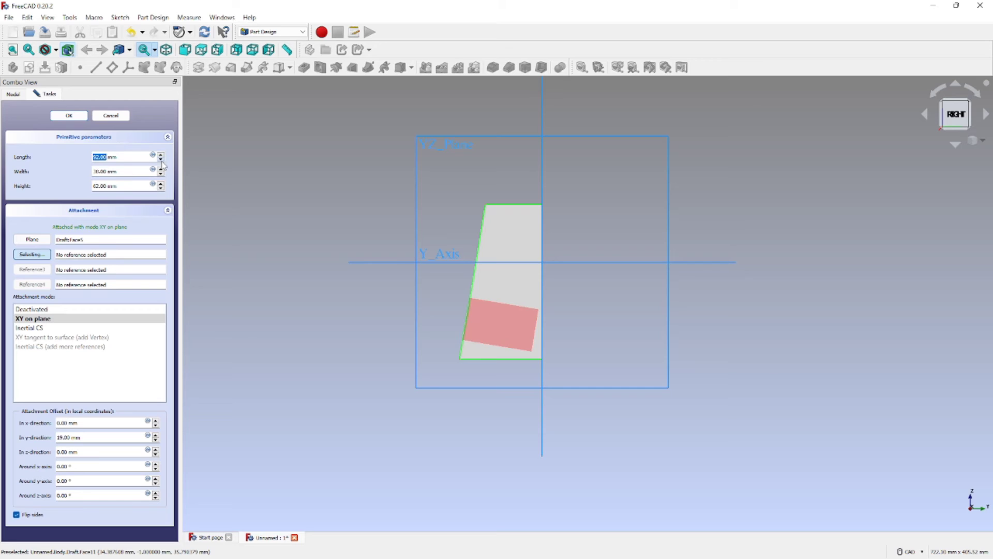
click(161, 159)
click(161, 159)
Inspect the box from rear, isometric and front views, clear Flip sides, and cancel it
click(925, 114)
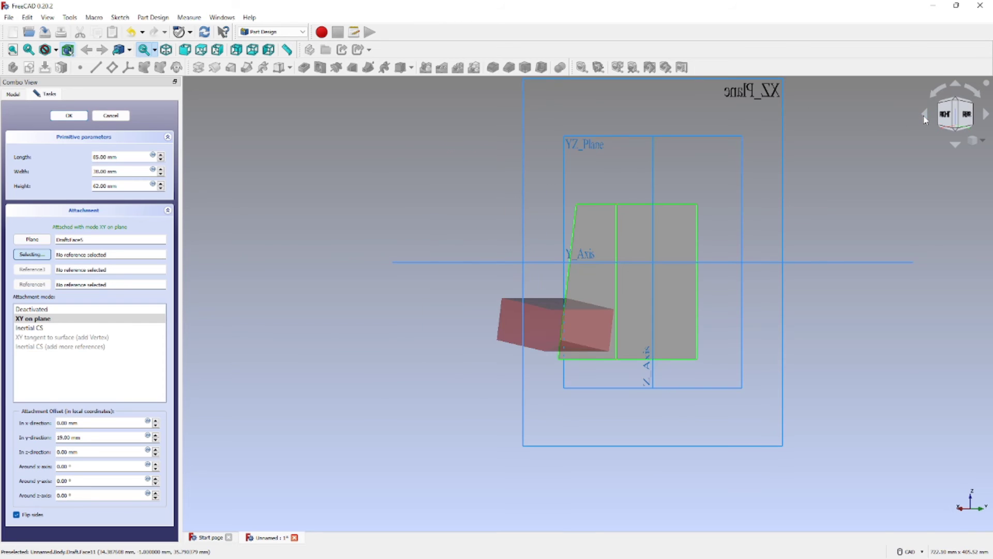
click(166, 50)
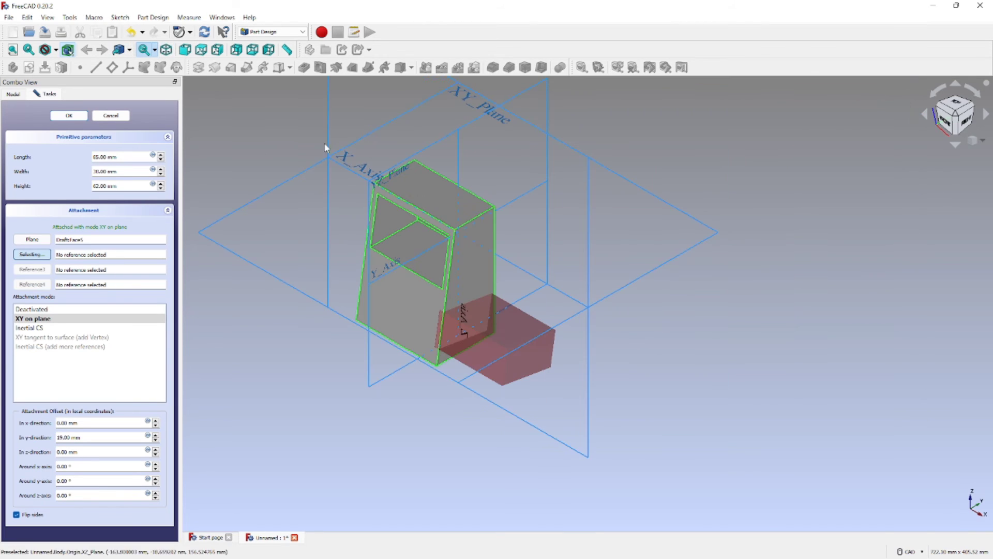
click(185, 50)
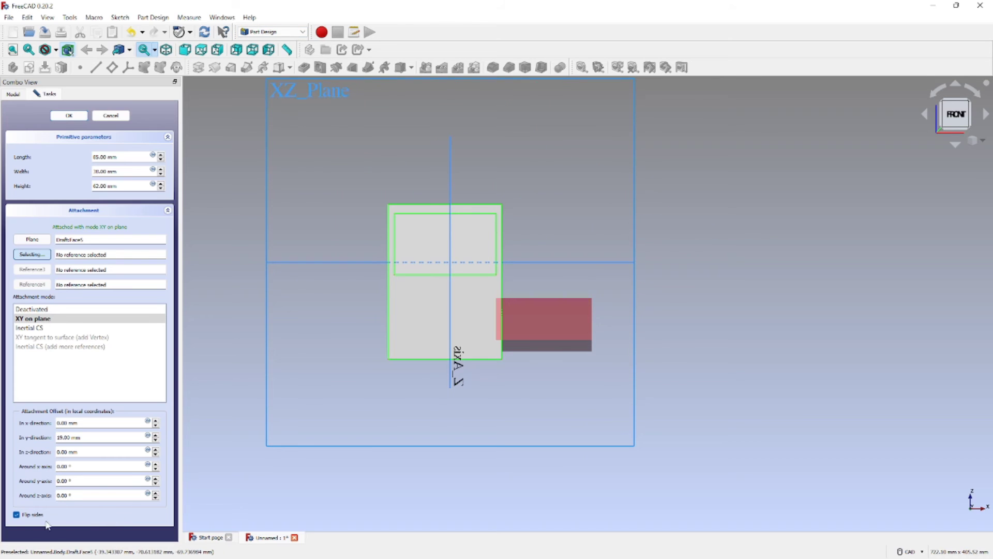
click(16, 515)
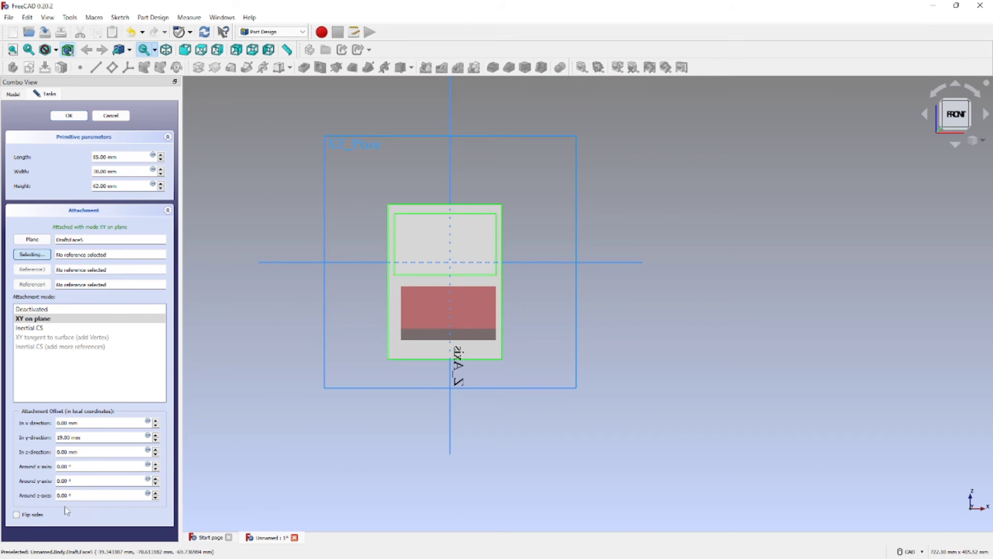
click(111, 116)
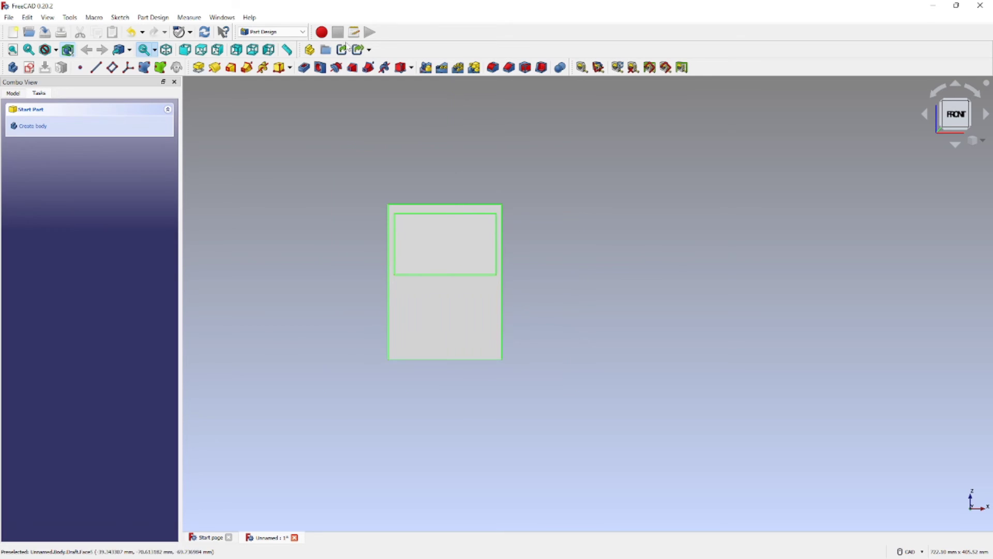
Attach a new flipped subtractive box to the front face, tilted 2° about x, offset 3 mm in y
click(400, 71)
click(436, 301)
click(44, 516)
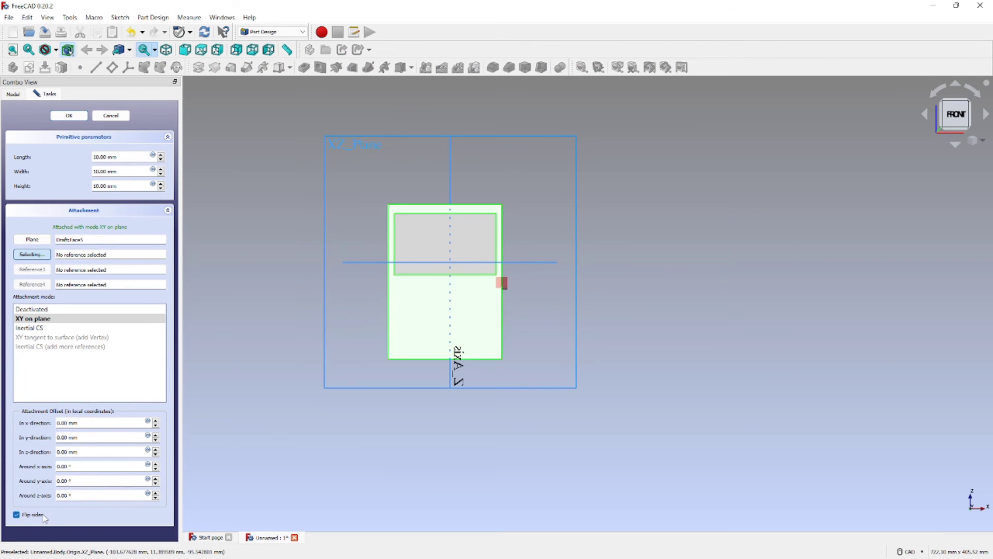
click(155, 465)
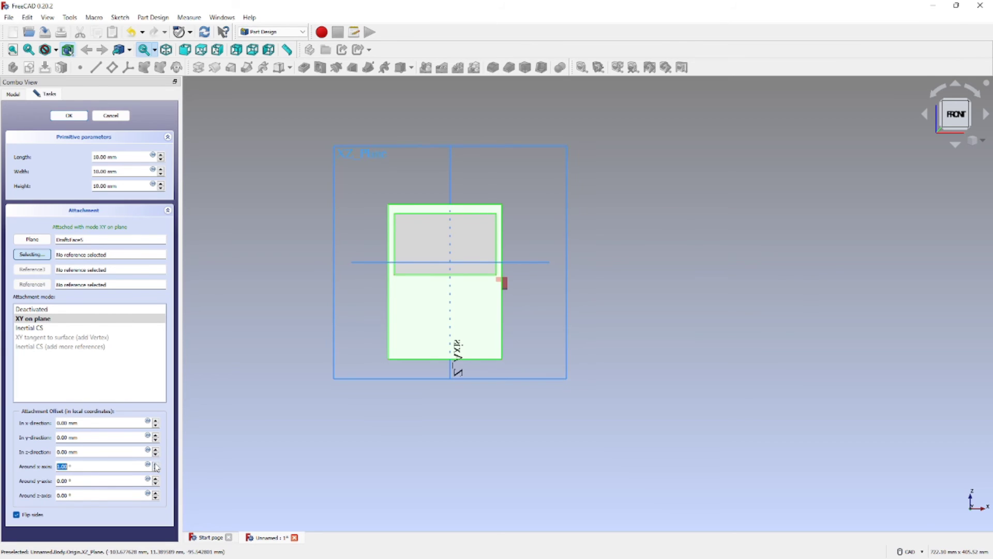
click(156, 435)
click(156, 435)
click(155, 435)
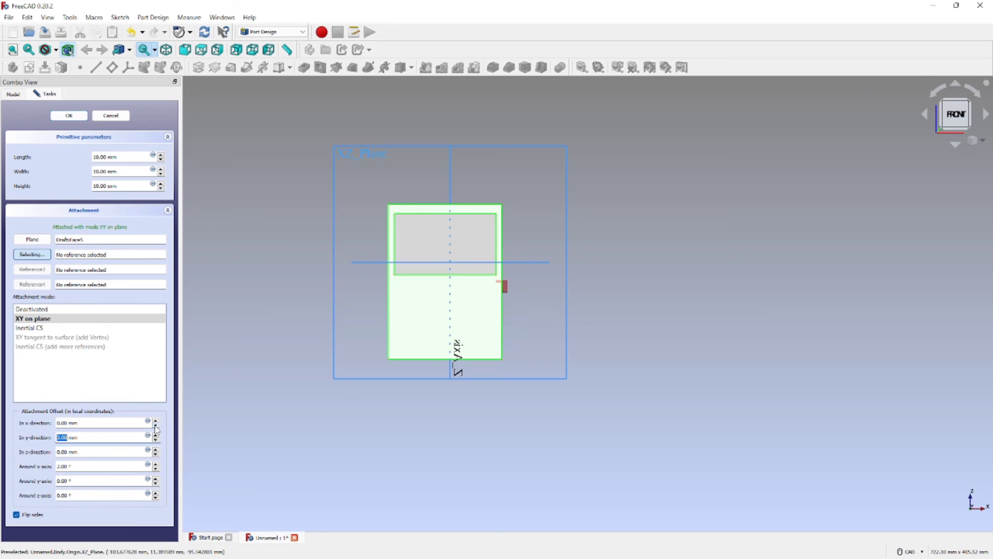
Adjust the box's x offset and lengthen it to 35 mm
click(156, 426)
click(156, 426)
click(156, 425)
click(156, 426)
click(156, 426)
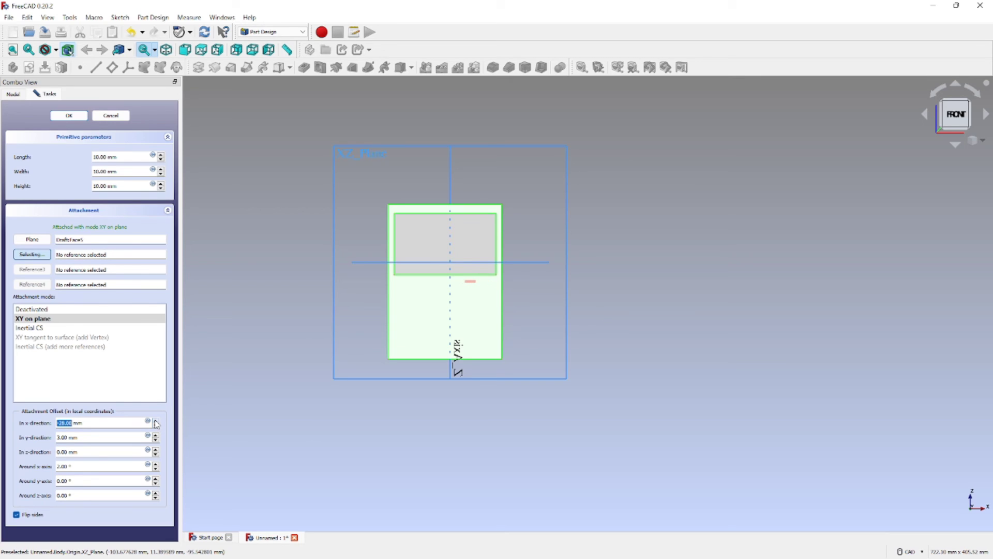
click(155, 422)
click(155, 422)
click(155, 422)
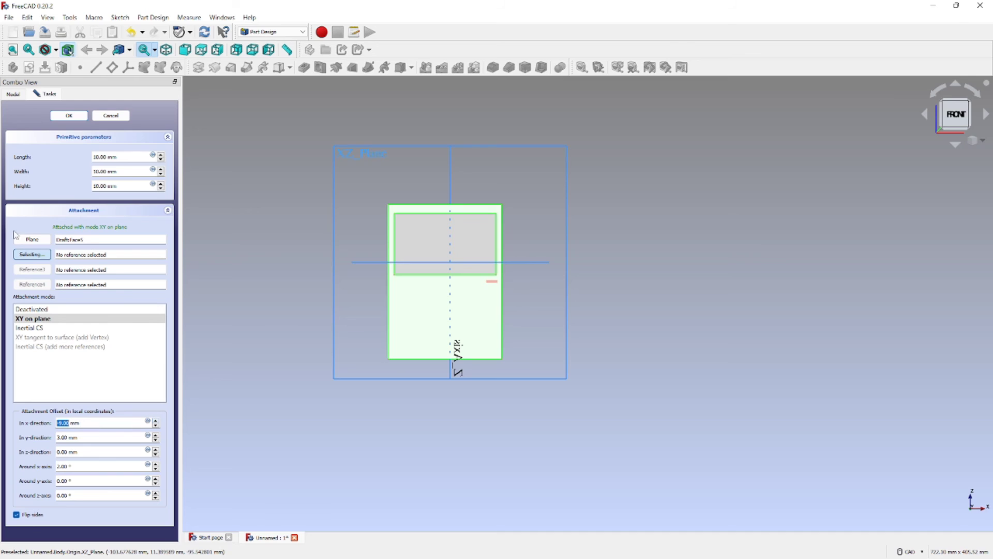
click(161, 155)
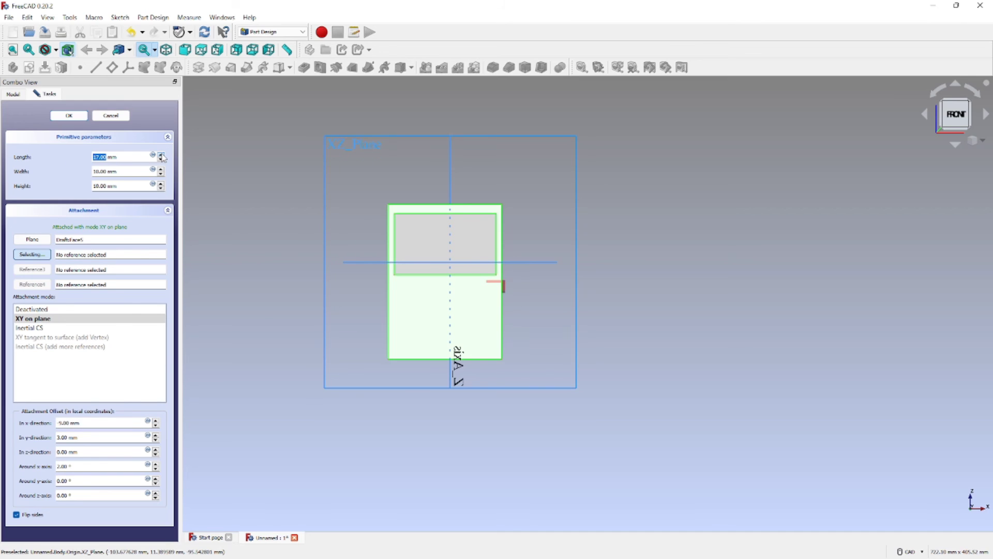
drag(161, 155, 161, 156)
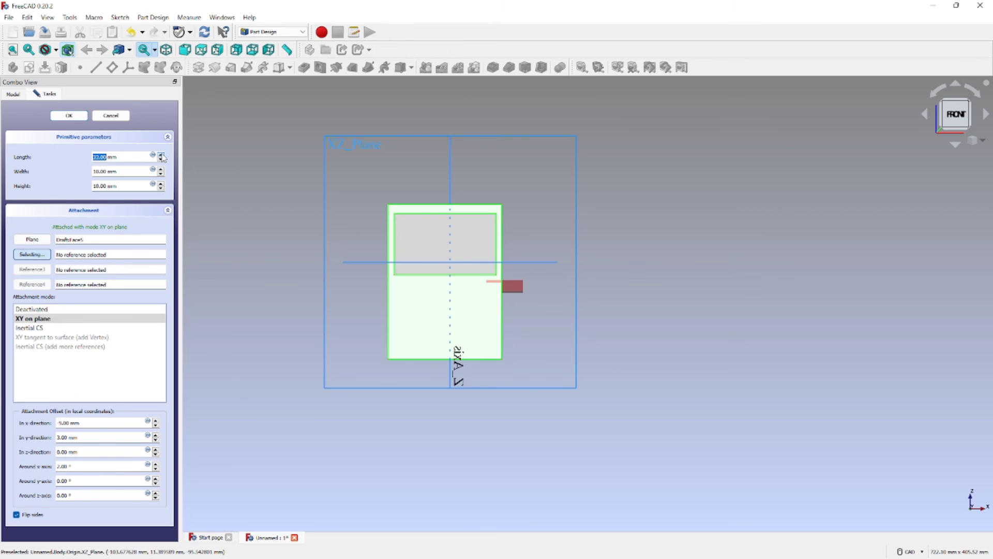
Shift the box further left along x to position it on the front face
click(156, 422)
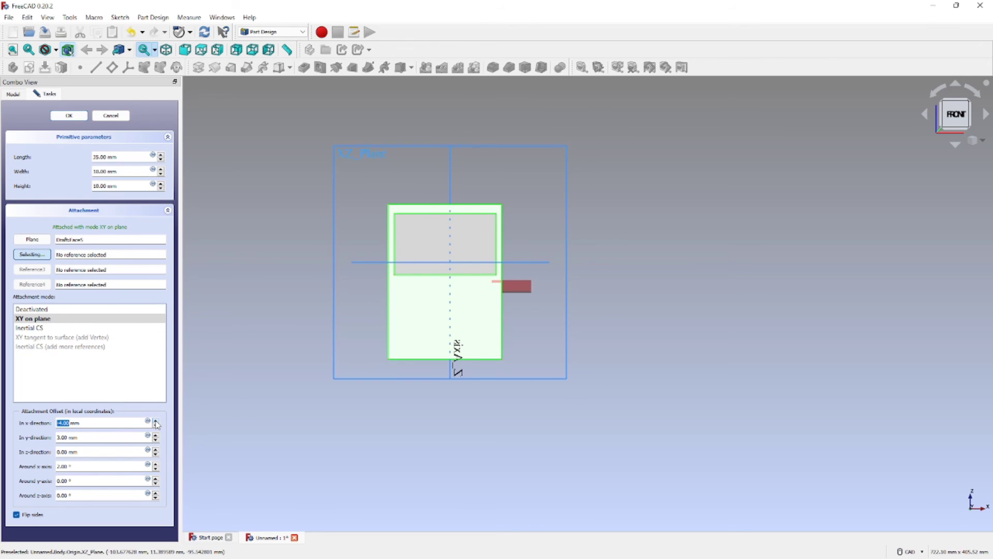
click(155, 423)
click(155, 427)
click(156, 427)
click(155, 427)
click(155, 427)
click(155, 426)
click(155, 427)
click(155, 427)
click(155, 427)
click(156, 427)
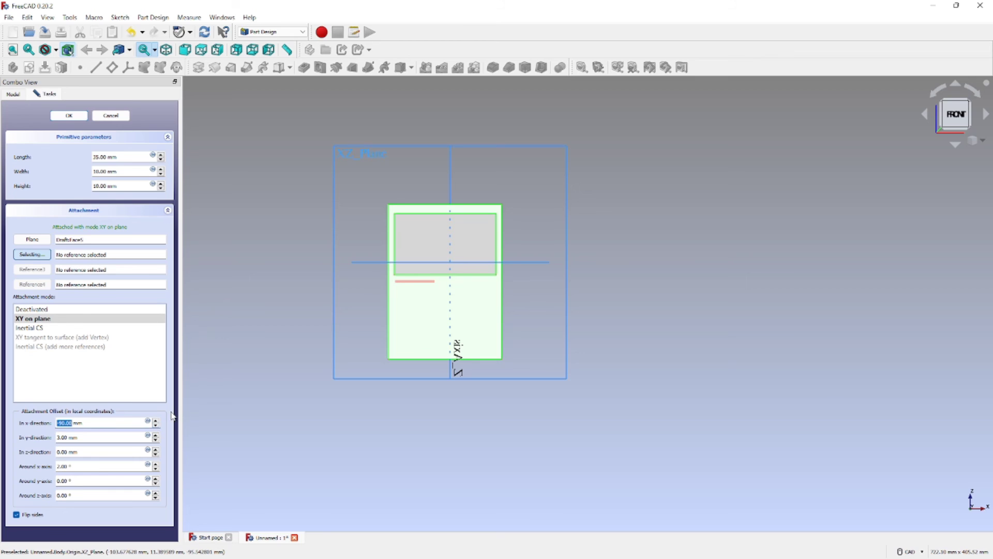
Lengthen the box to 89 mm and reset its x-axis rotation to 0°
click(161, 155)
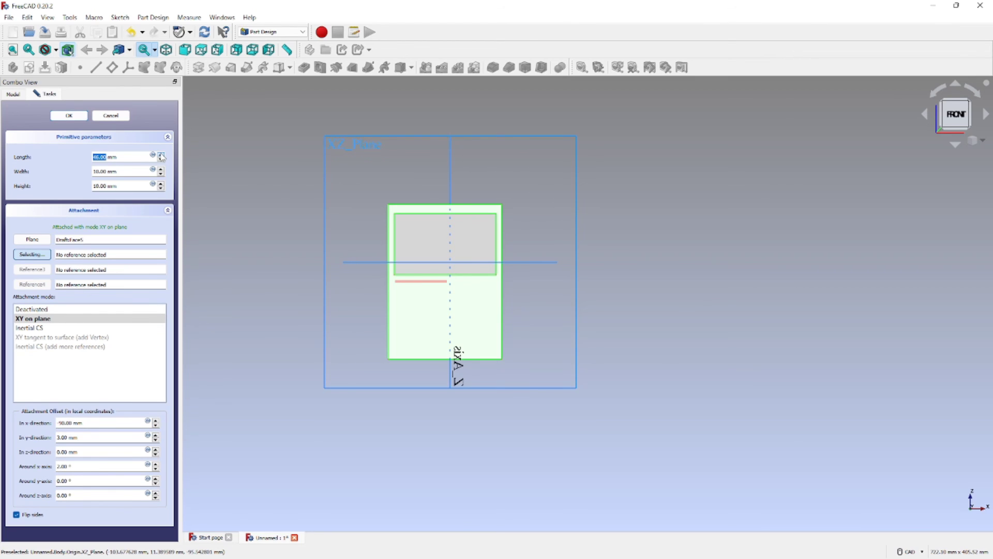
click(161, 155)
click(161, 155)
click(162, 157)
click(155, 470)
click(156, 470)
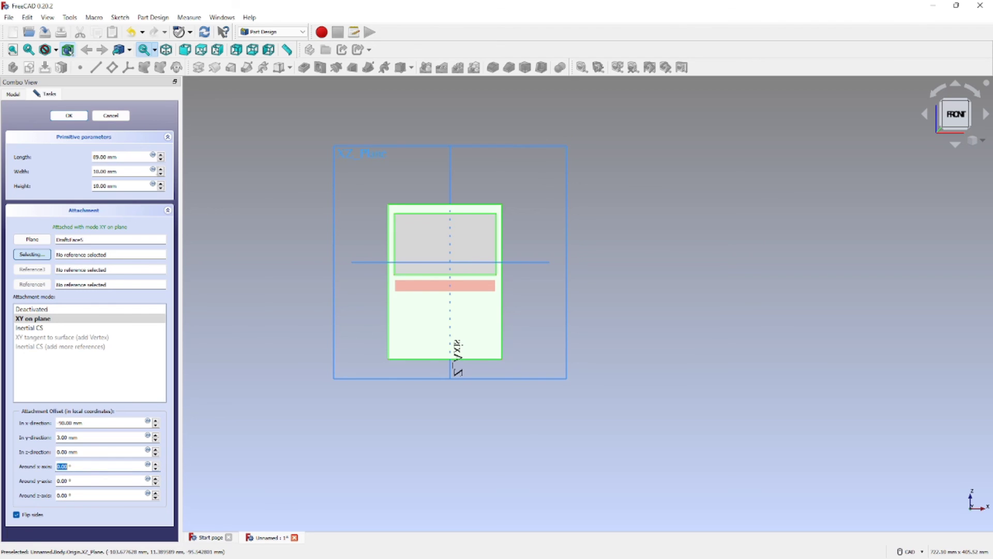
Widen the box to 64 mm so it covers the lower front
scroll(161, 172, up, 10)
scroll(161, 172, up, 12)
scroll(161, 171, up, 13)
scroll(160, 172, up, 13)
scroll(161, 172, up, 6)
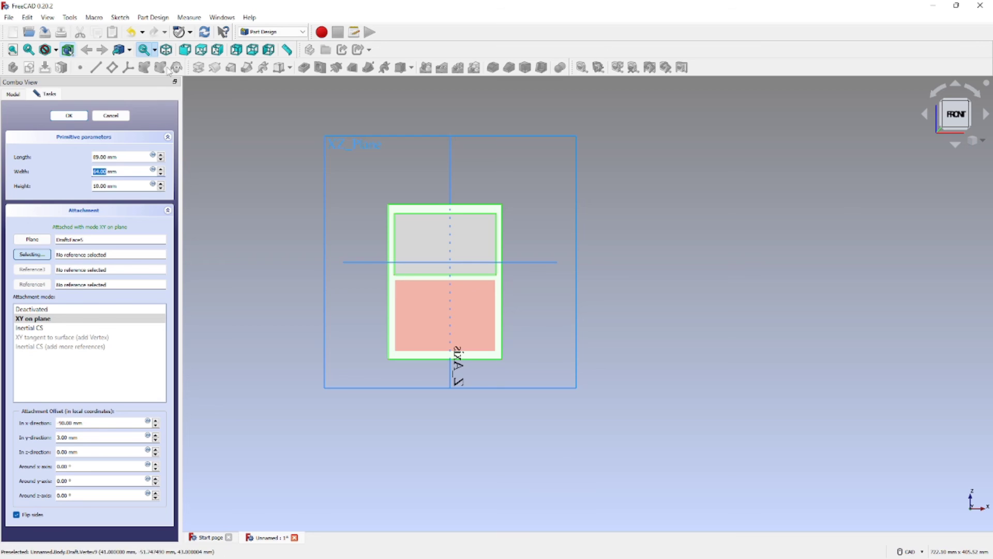
From the right view, set the box height to 48 mm, apply the cut, and view it isometrically
click(216, 50)
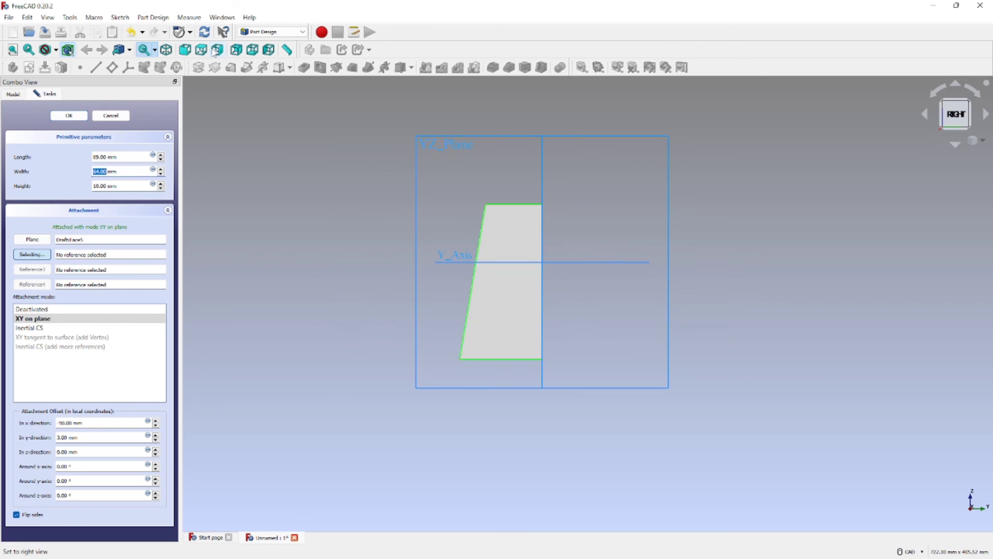
click(161, 184)
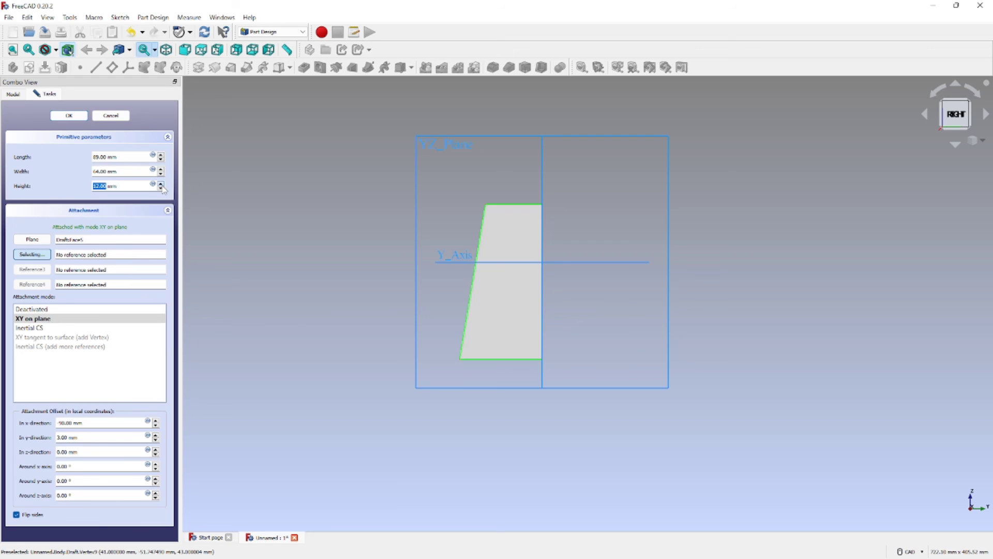
scroll(162, 186, up, 3)
scroll(162, 186, up, 13)
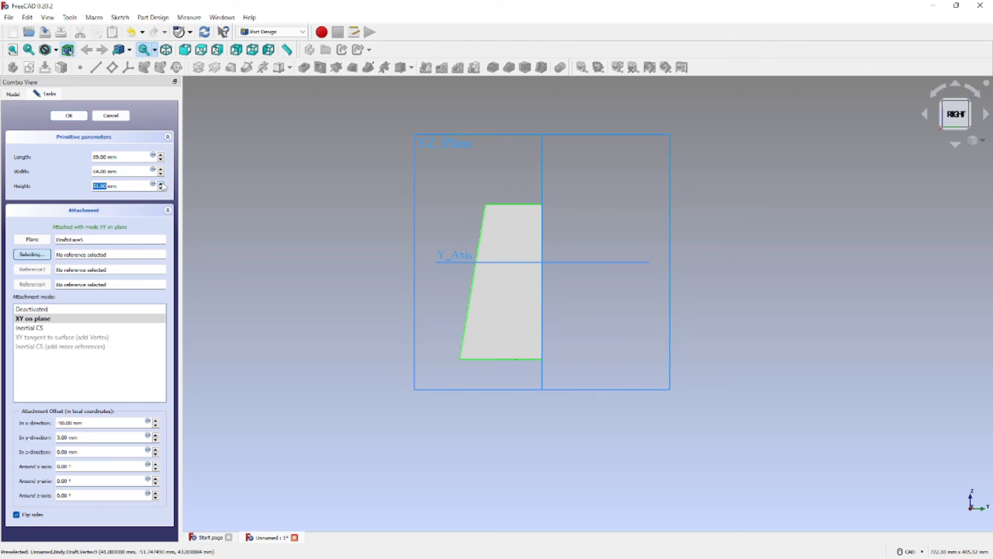
scroll(162, 186, up, 5)
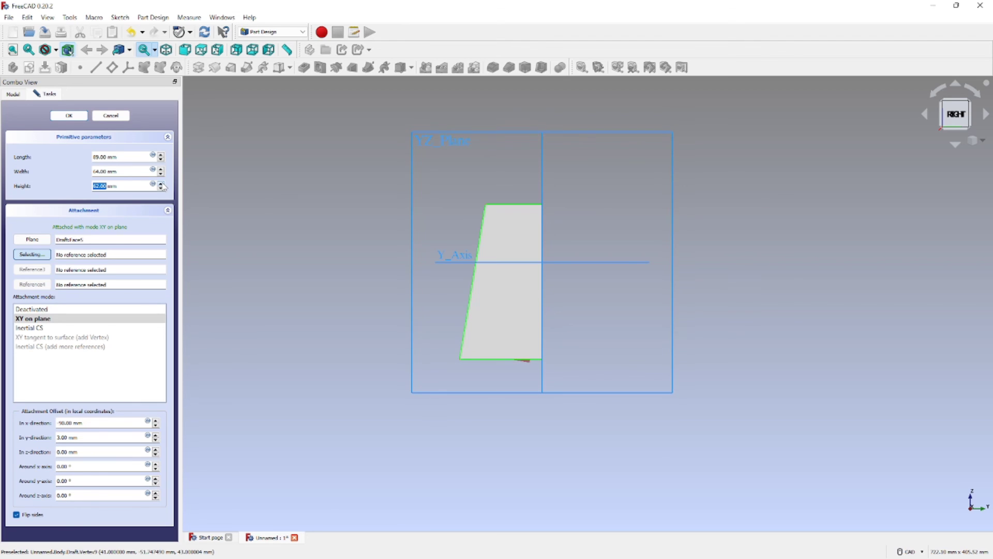
scroll(162, 186, down, 3)
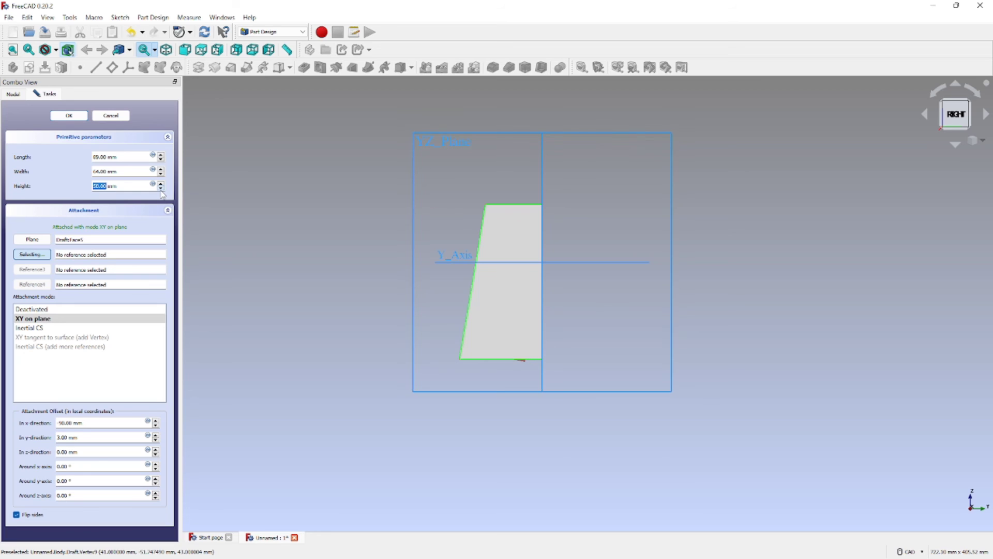
scroll(162, 192, down, 5)
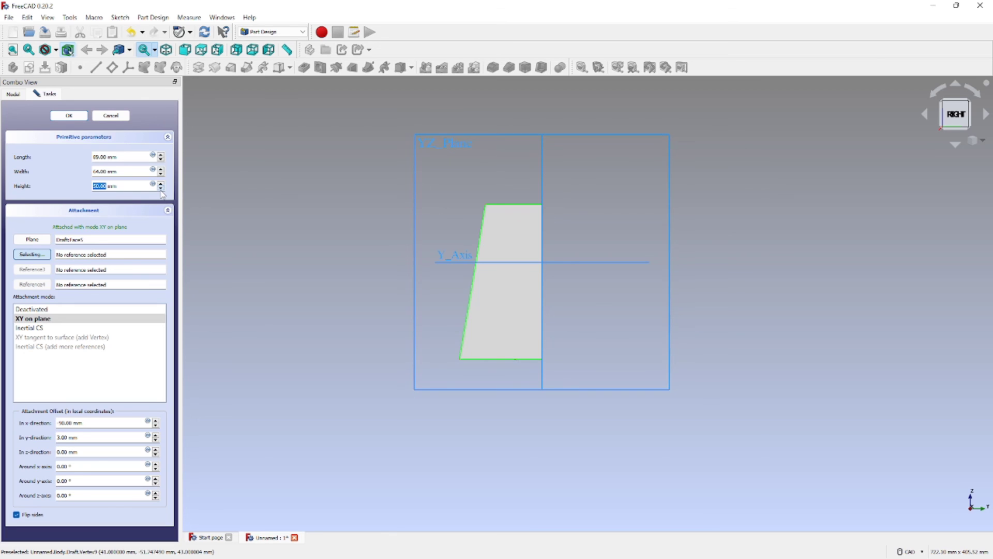
click(69, 115)
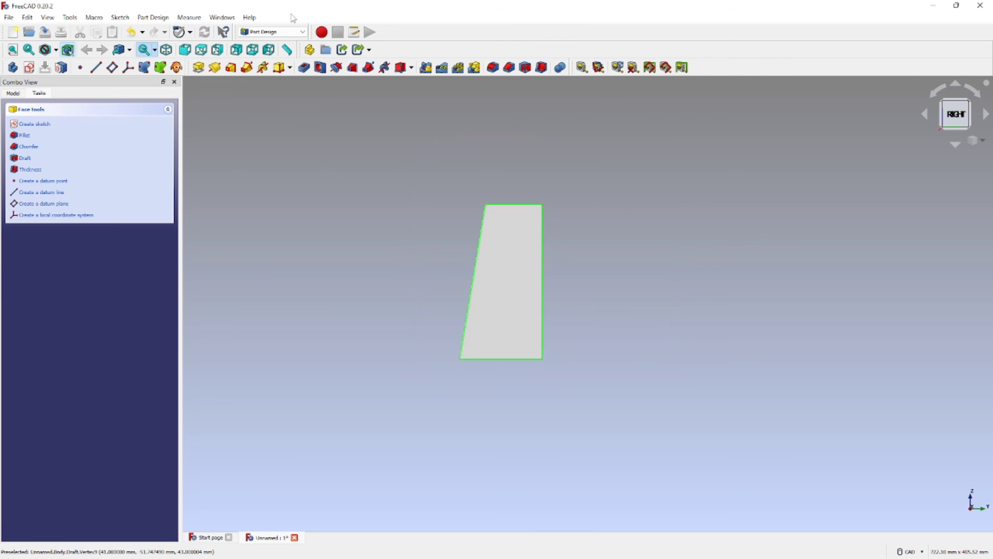
click(168, 50)
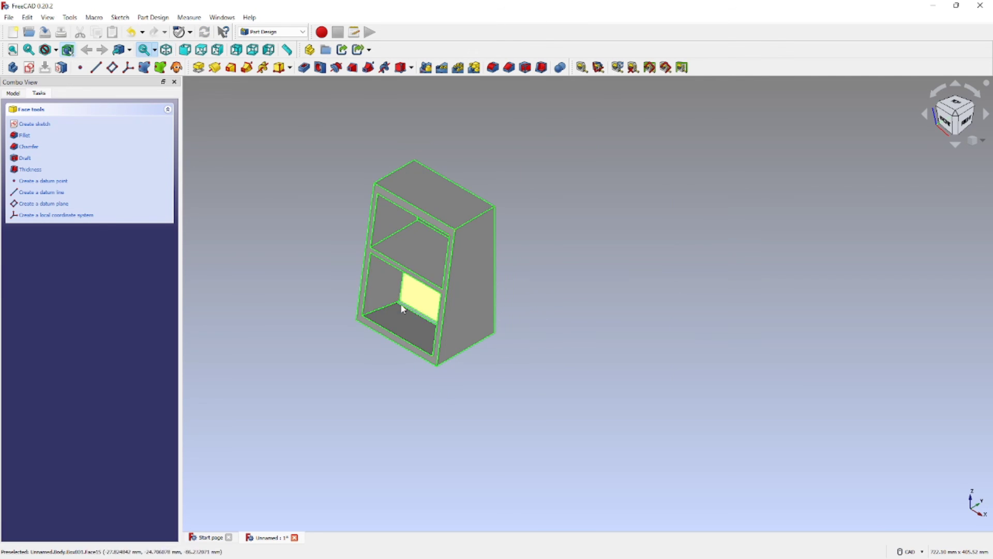